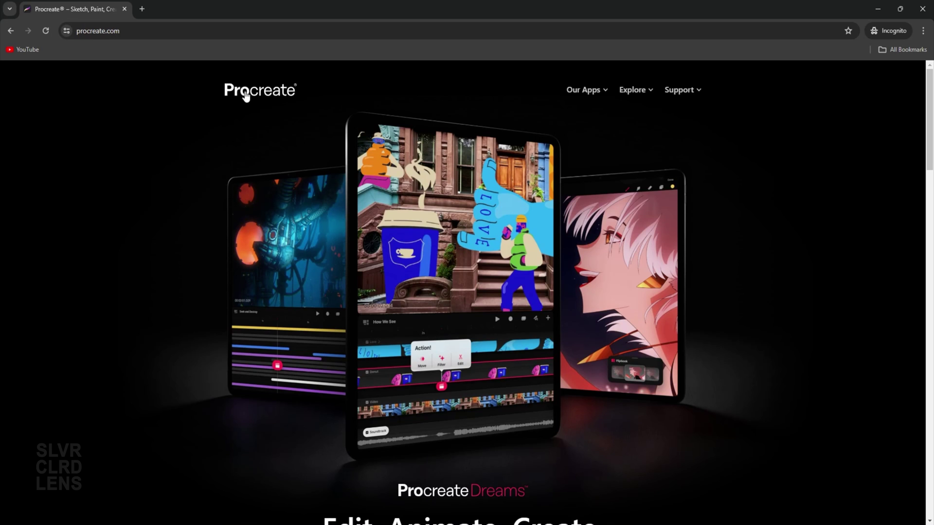
- Scroll procreate.com past the Procreate Dreams hero to the Insight and Beginners Series cards
scroll(574, 113, down, 20)
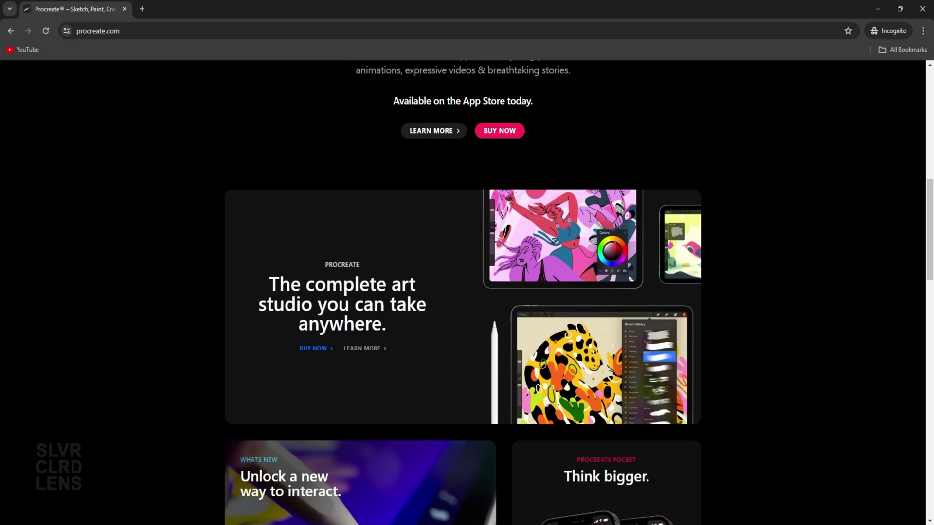
scroll(257, 360, down, 8)
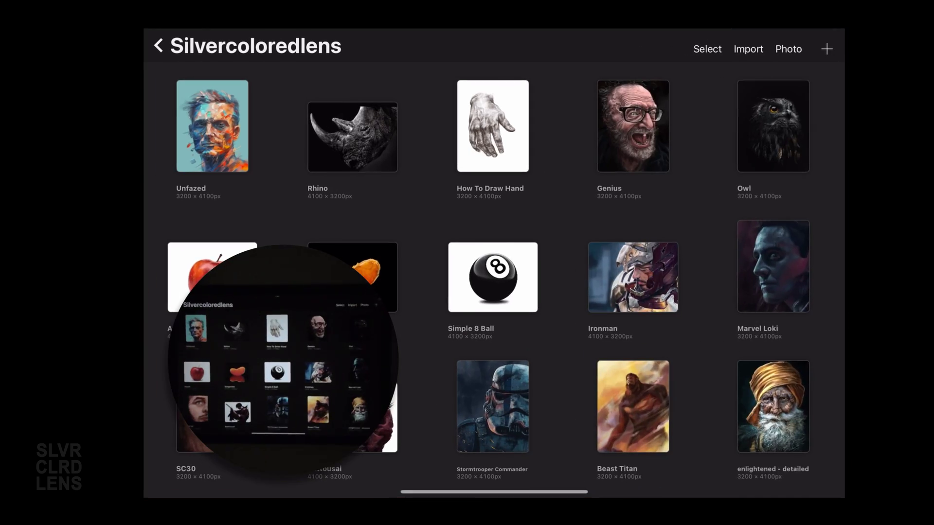
- Start a new landscape canvas in Procreate and select the Syrup inking brush
click(827, 49)
click(694, 343)
click(831, 27)
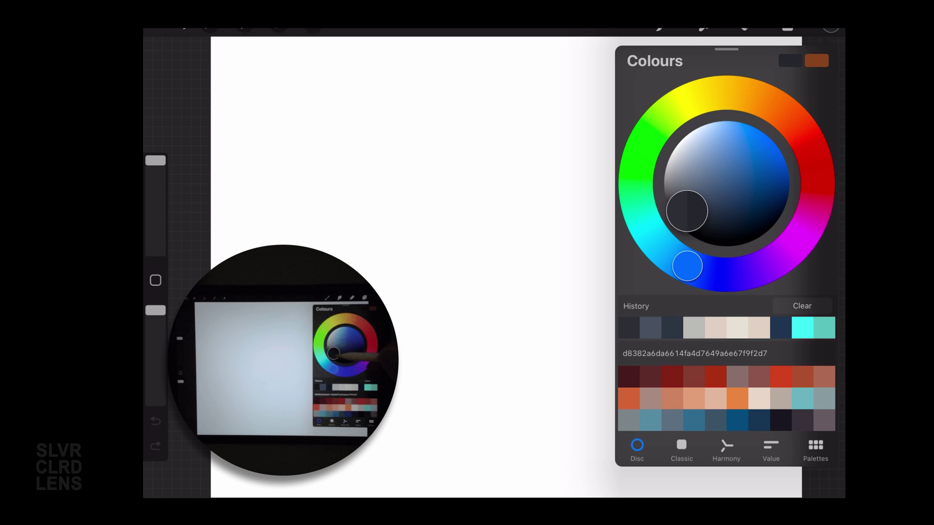
click(661, 28)
scroll(714, 292, up, 3)
scroll(713, 292, down, 1)
click(714, 170)
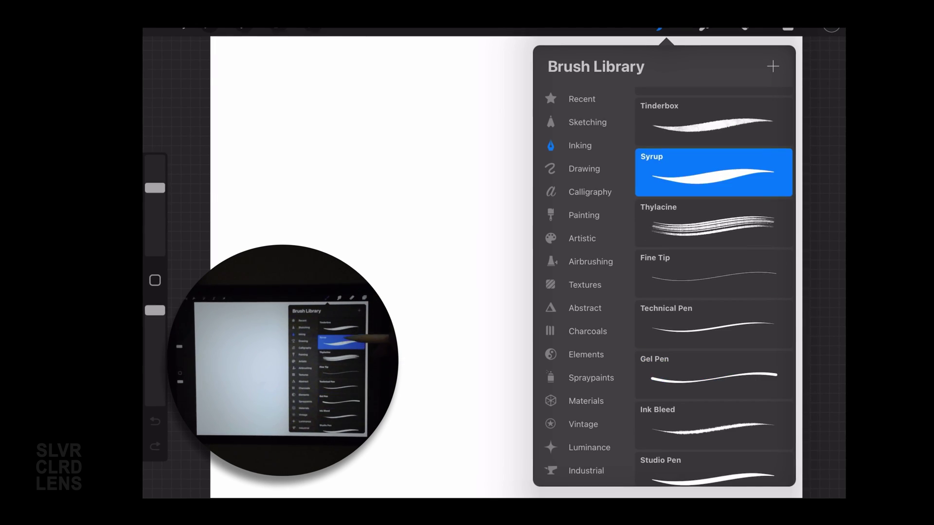
click(713, 171)
- Draw test strokes, then a long wavy horizon line across the canvas
drag(659, 109, 621, 297)
drag(690, 129, 655, 310)
drag(717, 150, 697, 252)
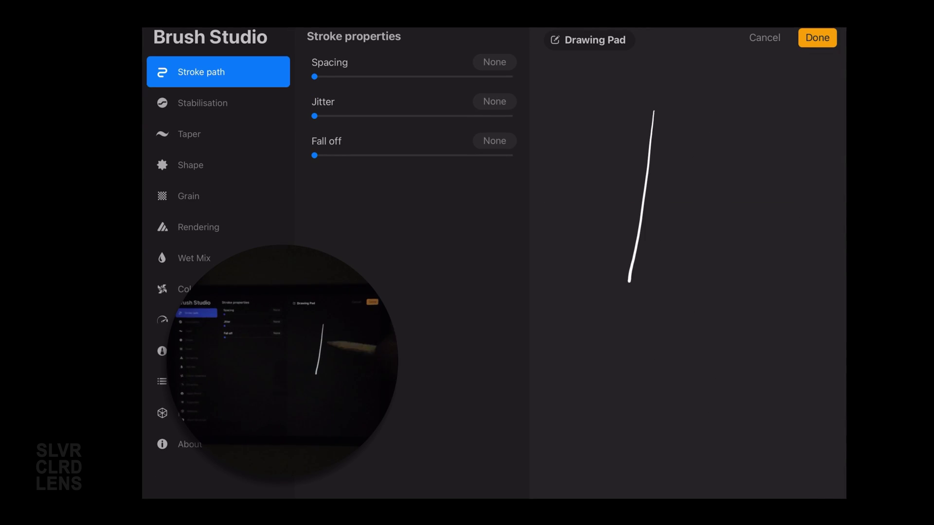
drag(683, 121, 665, 236)
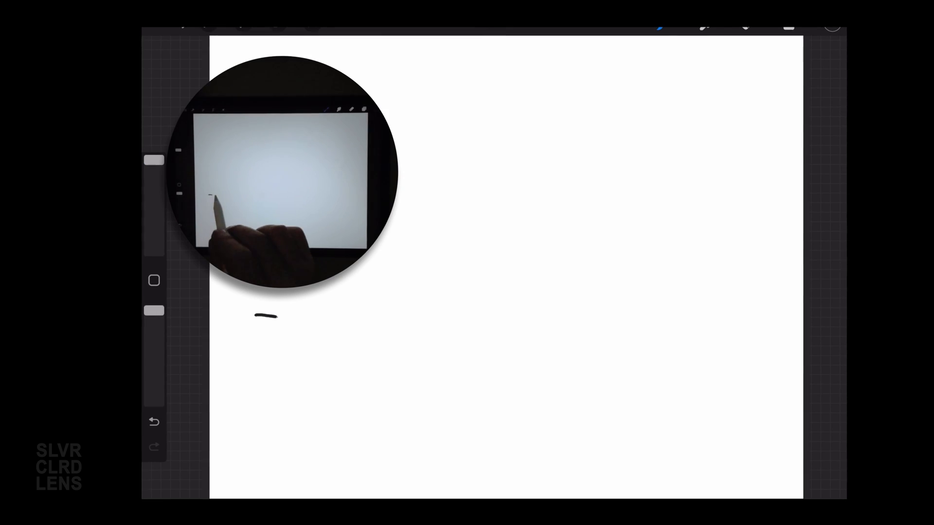
drag(278, 317, 679, 314)
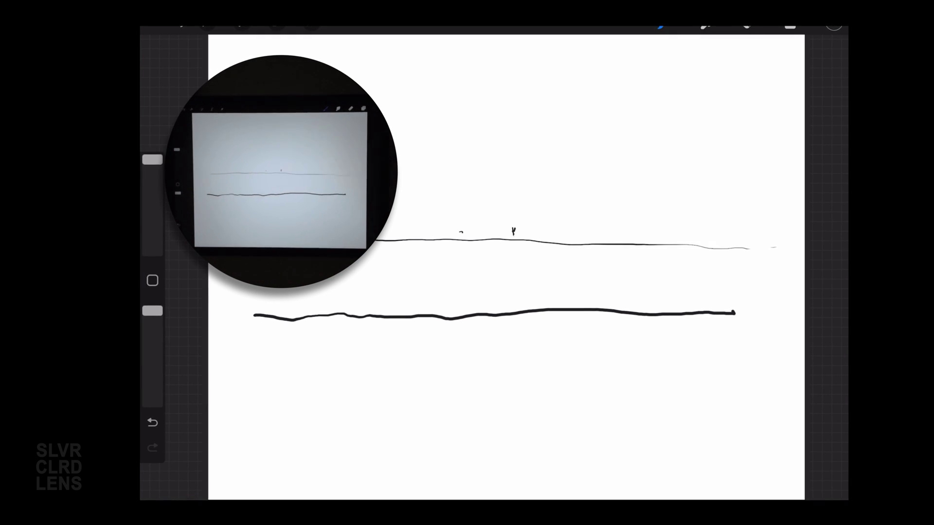
- Draw the half sun on the horizon with reflection strokes below, undoing stray lines
click(152, 311)
drag(452, 241, 554, 243)
drag(375, 246, 715, 254)
drag(429, 261, 535, 266)
drag(467, 277, 526, 282)
drag(478, 291, 501, 305)
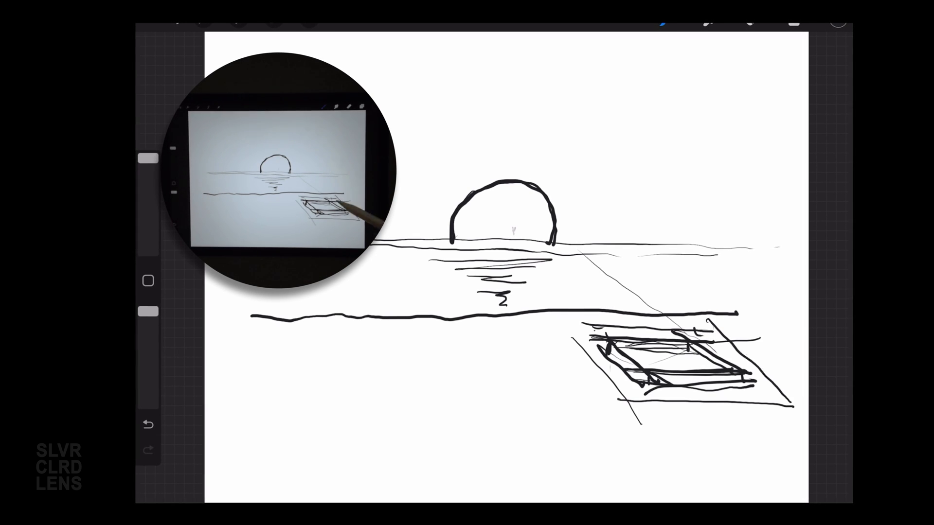
key(ctrl+z)
key(ctrl+z)
key(ctrl+z)
key(ctrl+z)
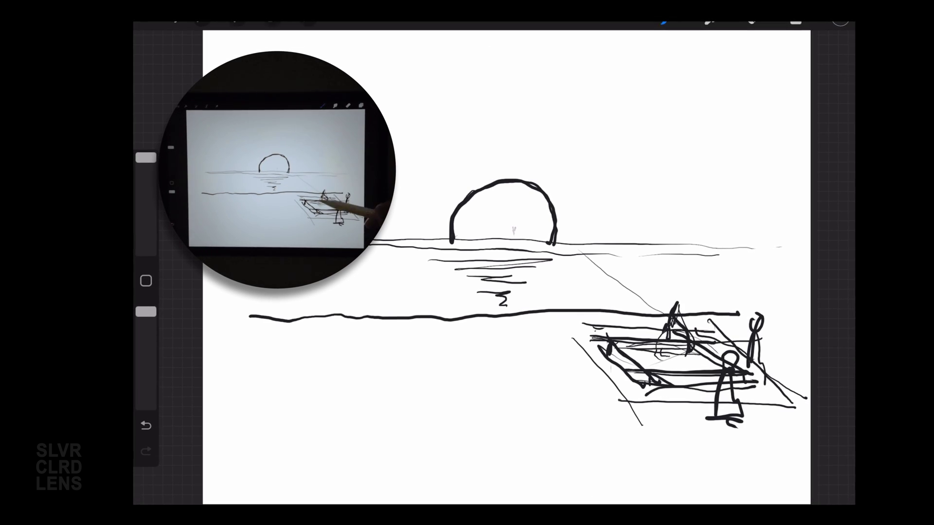
- Sketch the lower-left deck and add faint water strokes near the horizon
drag(336, 374, 215, 479)
drag(377, 367, 266, 458)
mouse_move(428, 384)
mouse_down()
mouse_move(392, 482)
mouse_move(428, 445)
mouse_up()
drag(231, 293, 318, 291)
drag(341, 299, 374, 301)
drag(280, 336, 341, 329)
drag(336, 337, 408, 334)
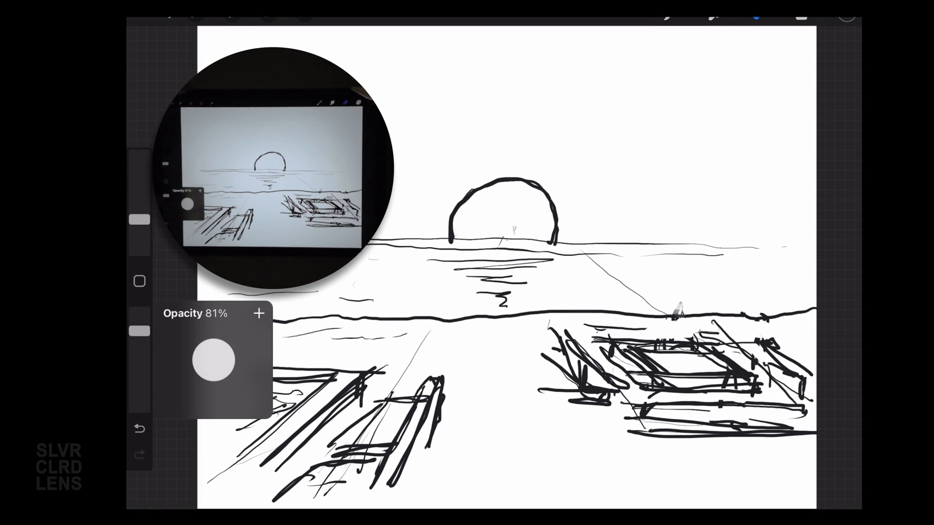
- Retrace the sun's edges and thicken the horizon, extending it to the left edge
drag(453, 209, 450, 241)
drag(551, 209, 555, 246)
drag(369, 247, 815, 249)
drag(139, 220, 138, 155)
click(801, 16)
click(802, 16)
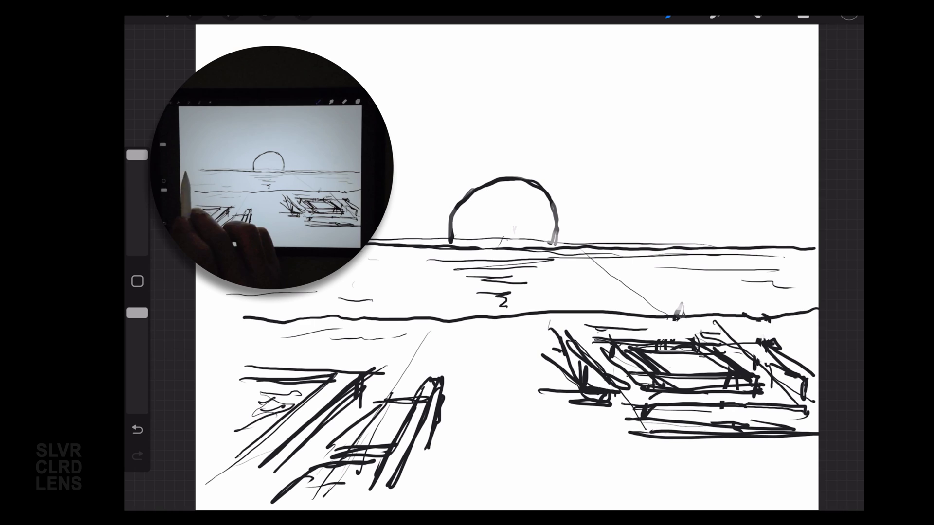
drag(243, 320, 195, 326)
- Erase old deck and lounge strokes and redraw the lower-right loungers as rectangular boxes
click(757, 15)
drag(137, 155, 135, 193)
mouse_move(544, 336)
mouse_down()
mouse_move(622, 389)
mouse_move(808, 428)
mouse_up()
drag(135, 193, 133, 215)
mouse_move(637, 411)
mouse_down()
mouse_move(720, 438)
mouse_move(803, 435)
mouse_up()
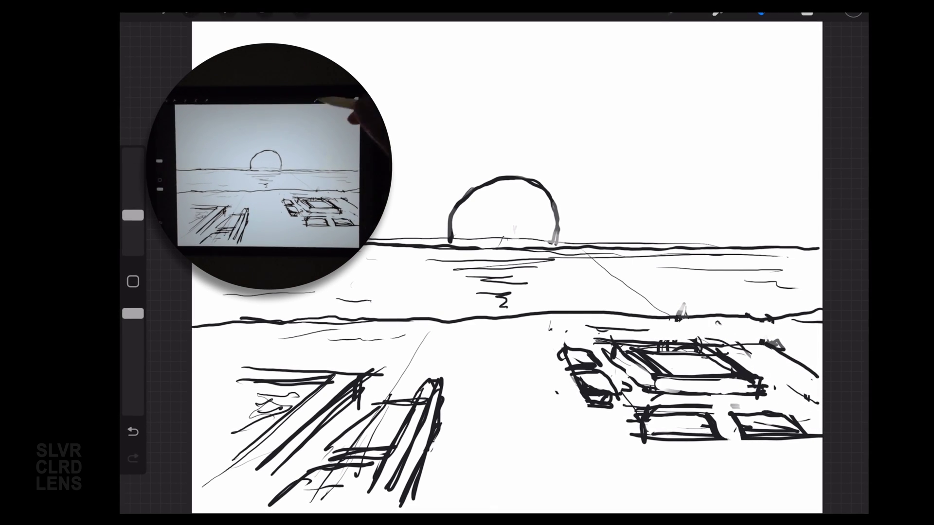
drag(133, 215, 131, 153)
click(717, 12)
- Draw a flame rising from the fire pit and reshape the left deck as a boxed slab
mouse_move(673, 341)
mouse_down()
mouse_move(711, 362)
mouse_move(683, 366)
mouse_up()
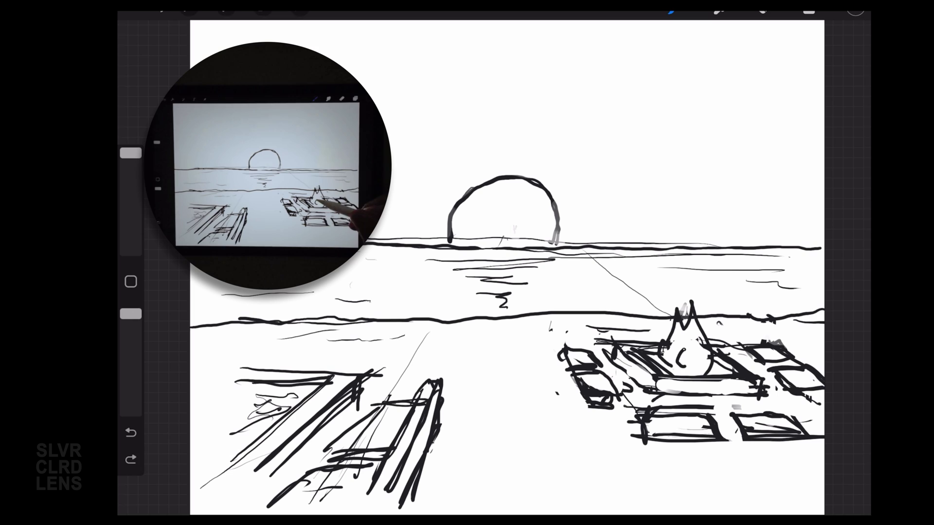
drag(428, 390, 414, 496)
drag(384, 403, 428, 452)
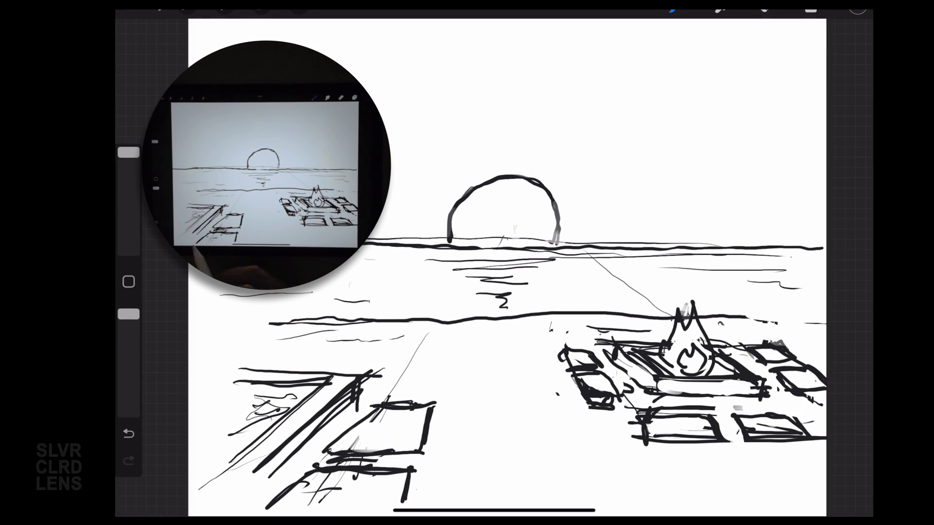
mouse_move(202, 386)
mouse_down()
mouse_move(360, 377)
mouse_move(239, 503)
mouse_up()
drag(188, 474, 234, 486)
key(ctrl+z)
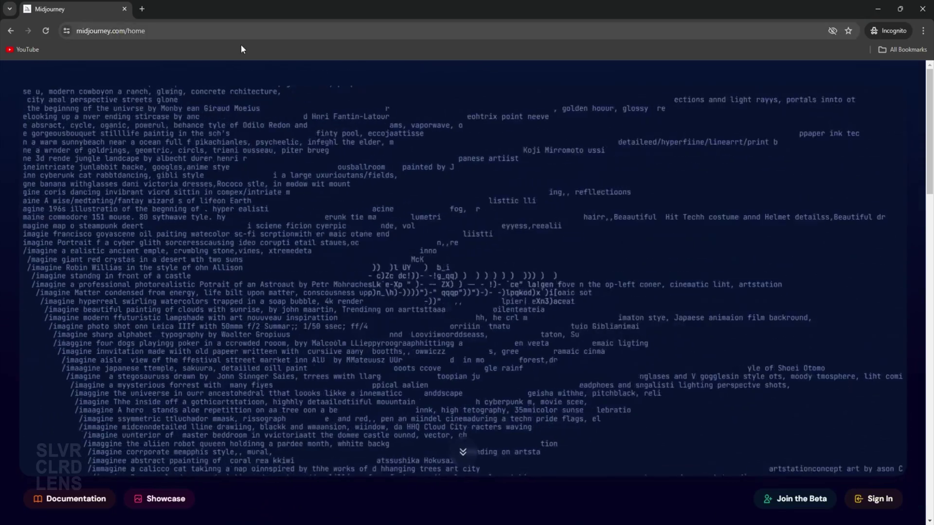
- Jump to the About section, look through the Midjourney documentation, and return home
click(463, 453)
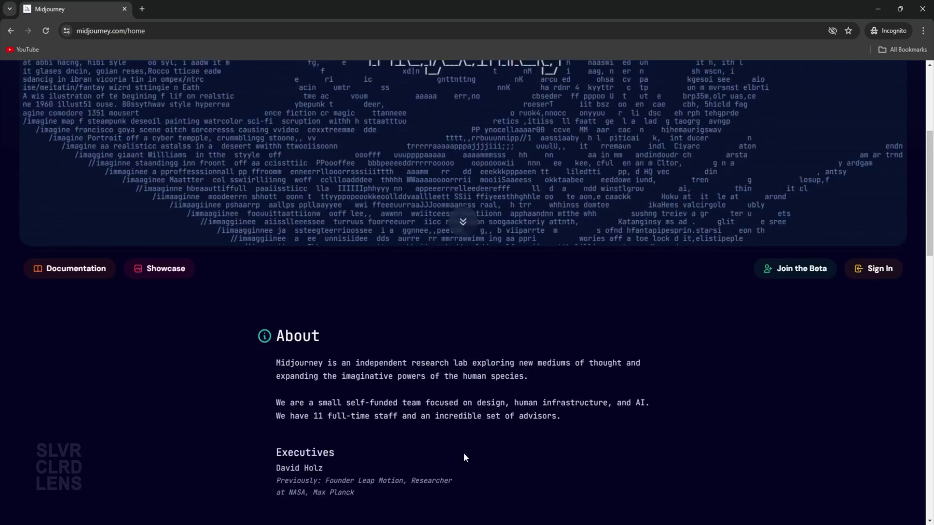
click(84, 77)
scroll(273, 240, down, 10)
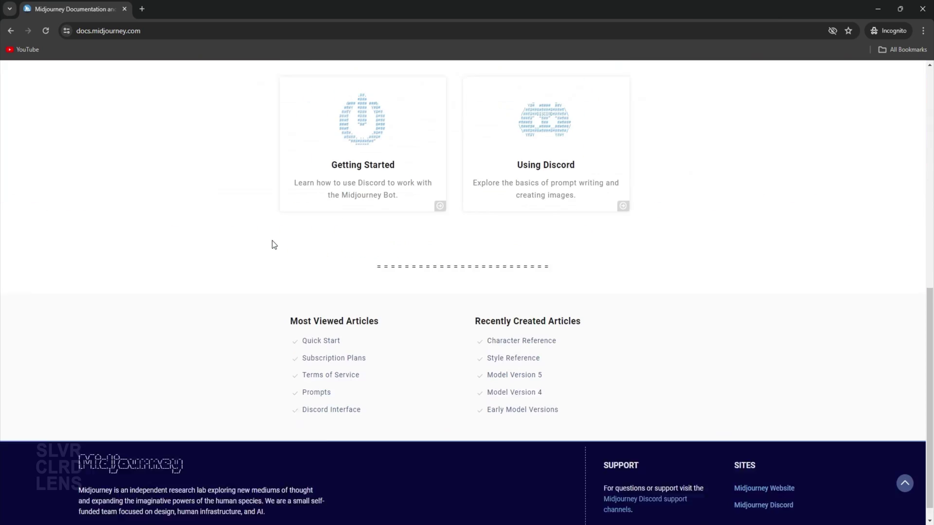
scroll(271, 244, up, 10)
click(11, 31)
- Open the Showcase feed and scroll down through the community images
click(155, 83)
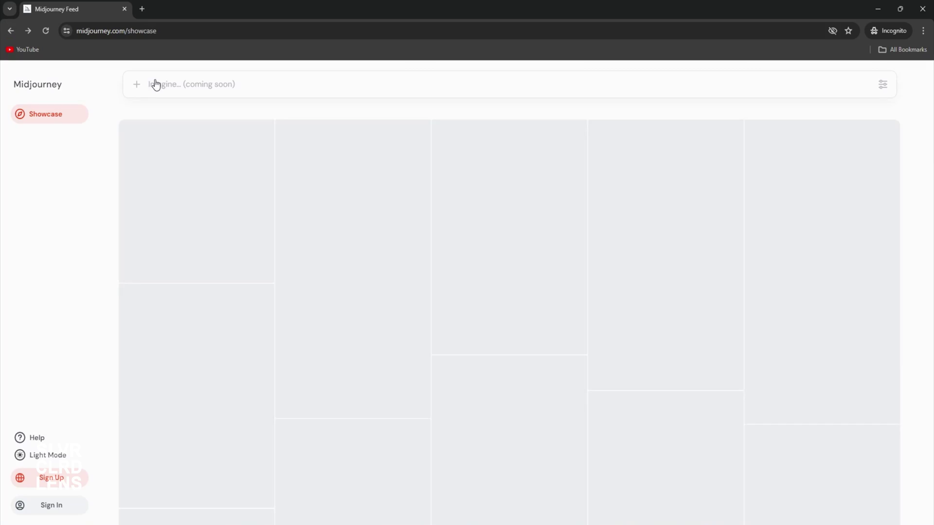
scroll(542, 294, down, 15)
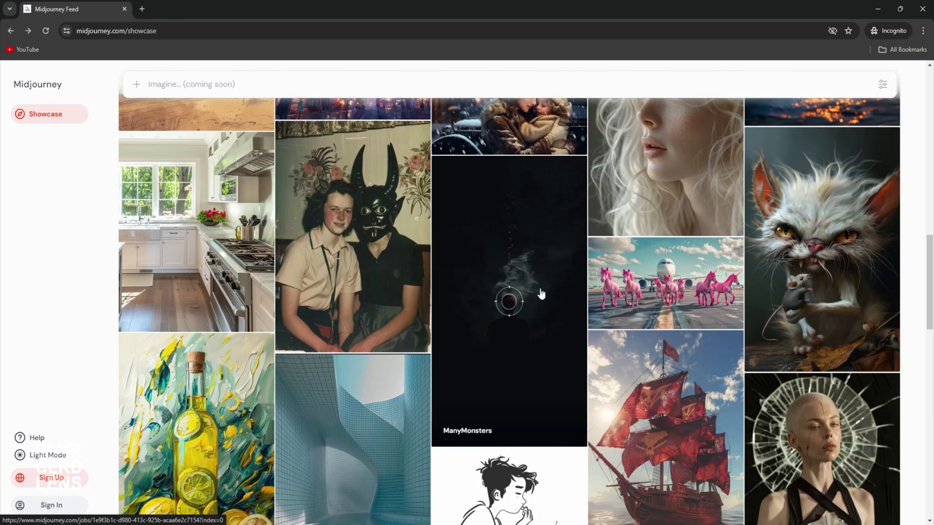
scroll(542, 294, down, 8)
scroll(805, 451, down, 4)
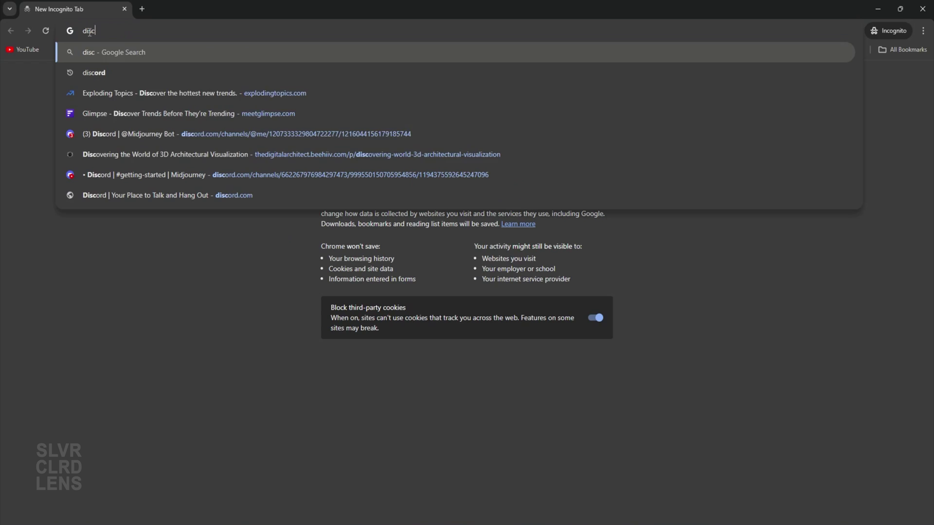
- Load discord.com in the incognito tab and scroll down to the Reliable Tech section
text(ord.com)
key(Delete)
key(Return)
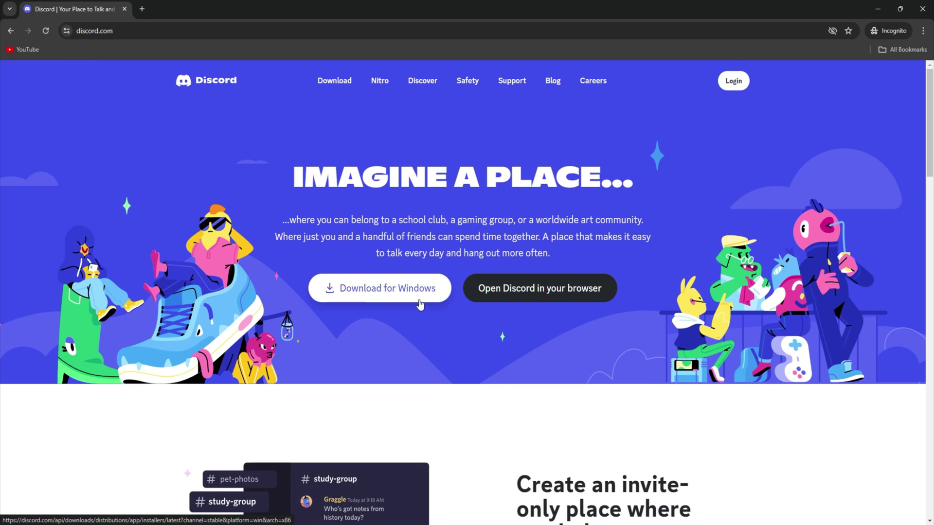
scroll(540, 294, down, 5)
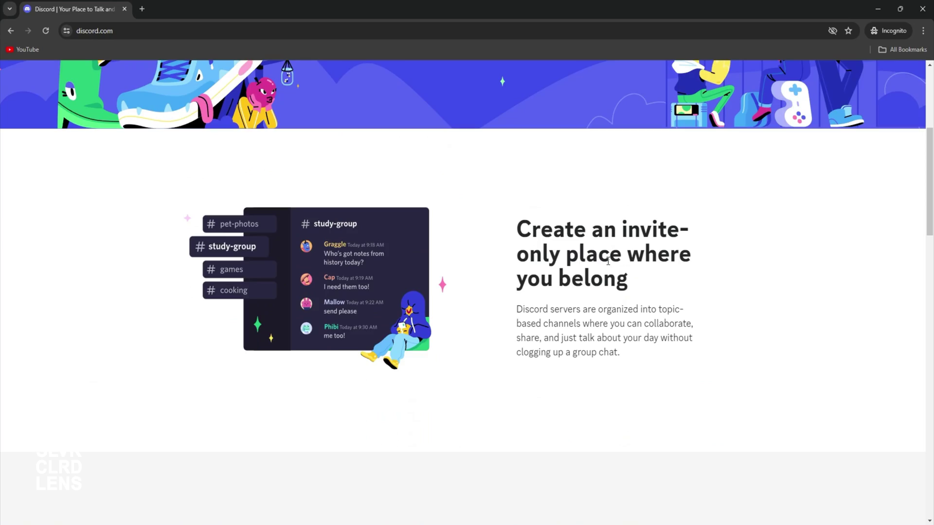
scroll(456, 354, down, 20)
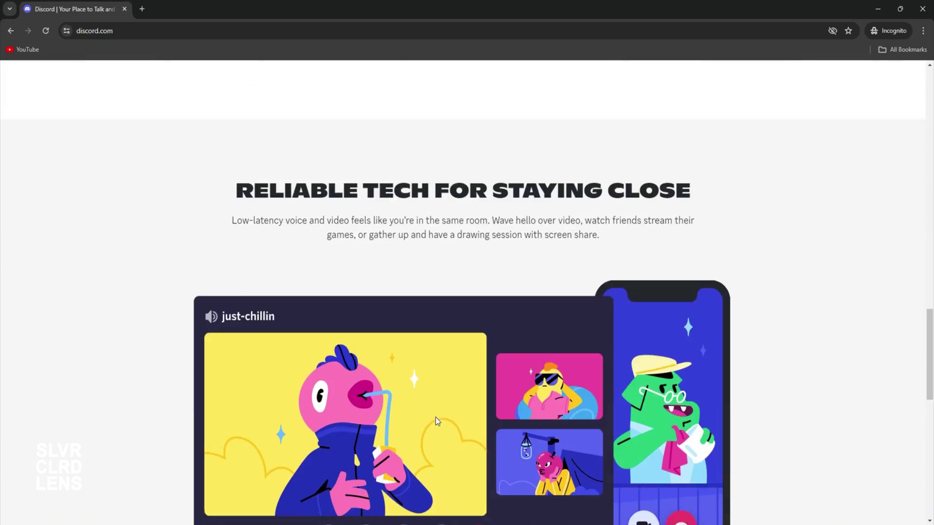
- Scroll the Midjourney docs and open, then close, the garden image's details
scroll(436, 421, down, 1)
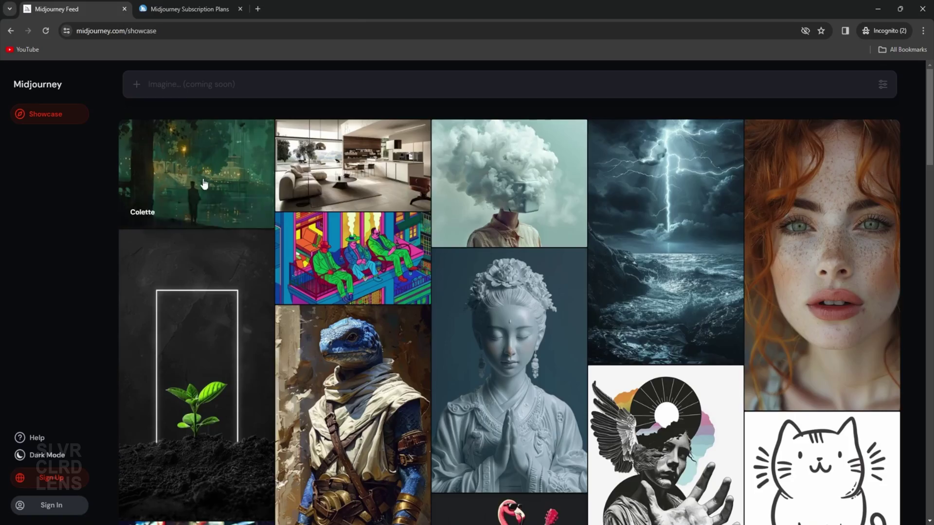
scroll(879, 422, down, 12)
scroll(879, 422, down, 5)
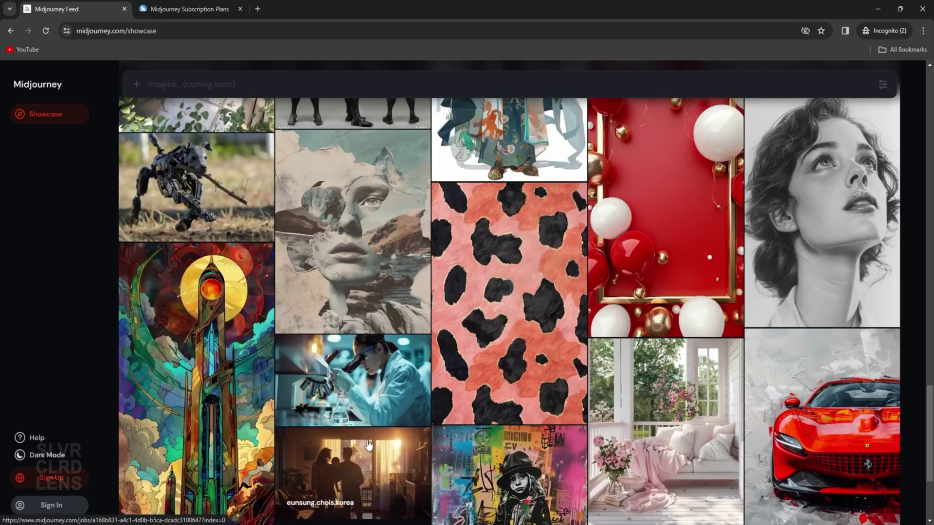
scroll(879, 422, up, 2)
click(253, 145)
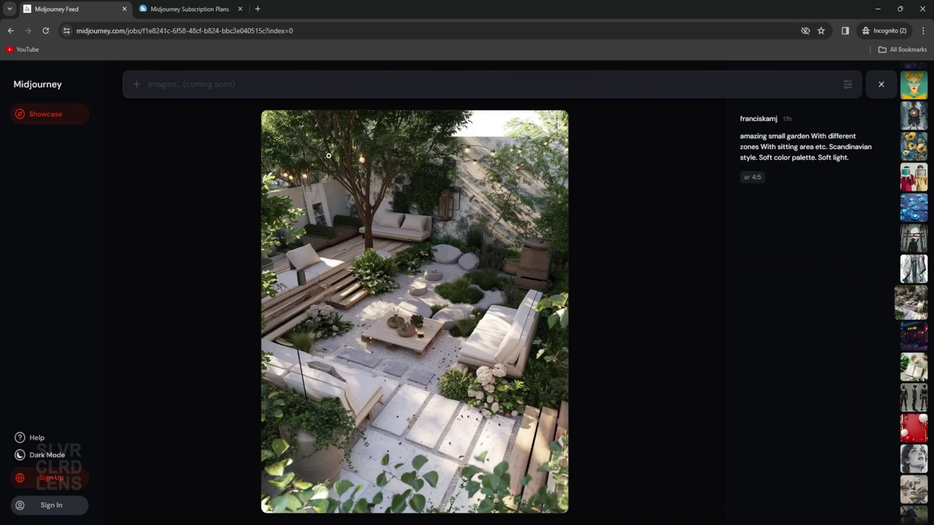
click(869, 87)
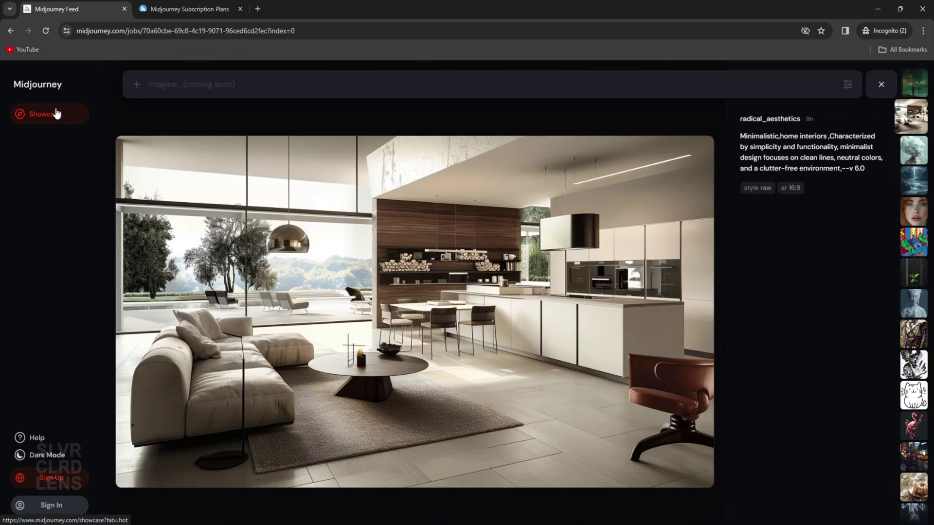
- On Subscription Plans, highlight the $10 Basic Plan price, enlarge the plans screenshot, scroll to Refunds
click(169, 8)
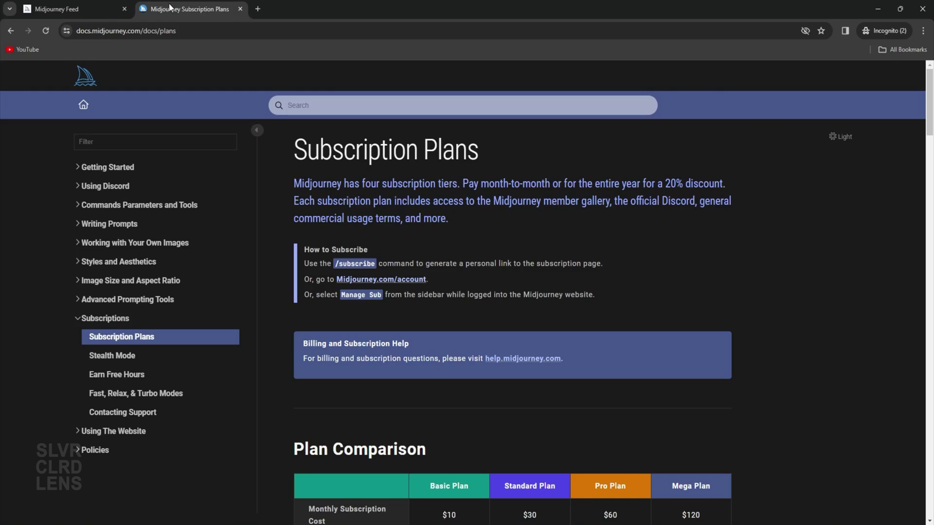
drag(364, 183, 465, 184)
scroll(484, 321, down, 7)
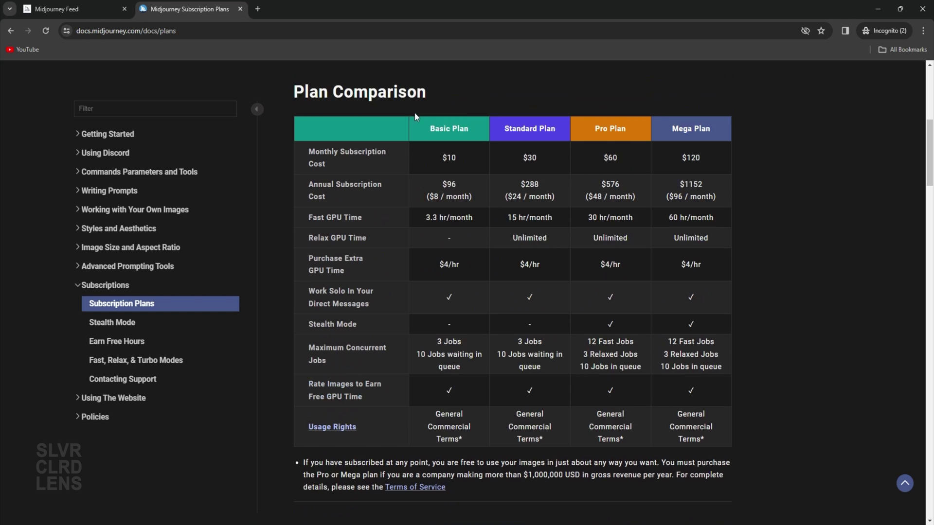
drag(295, 92, 477, 109)
drag(441, 158, 462, 156)
drag(425, 218, 472, 218)
scroll(462, 373, down, 20)
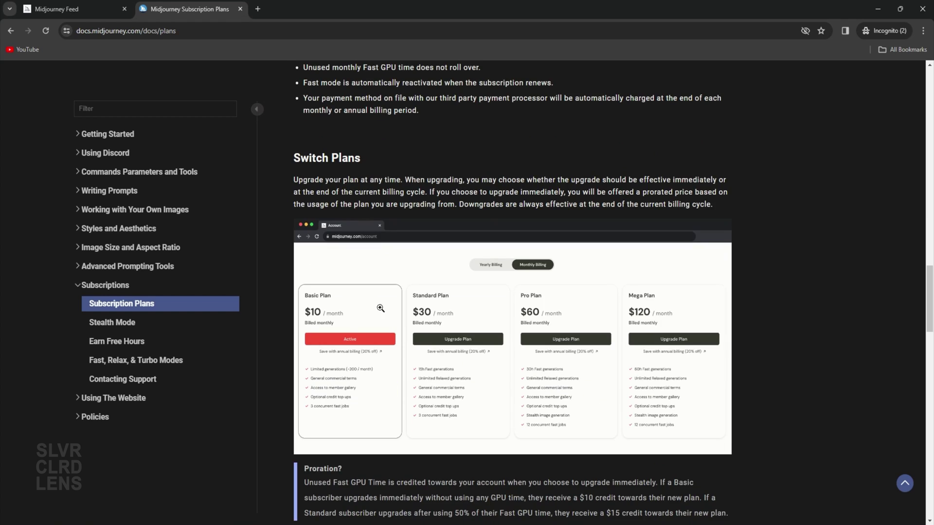
click(348, 395)
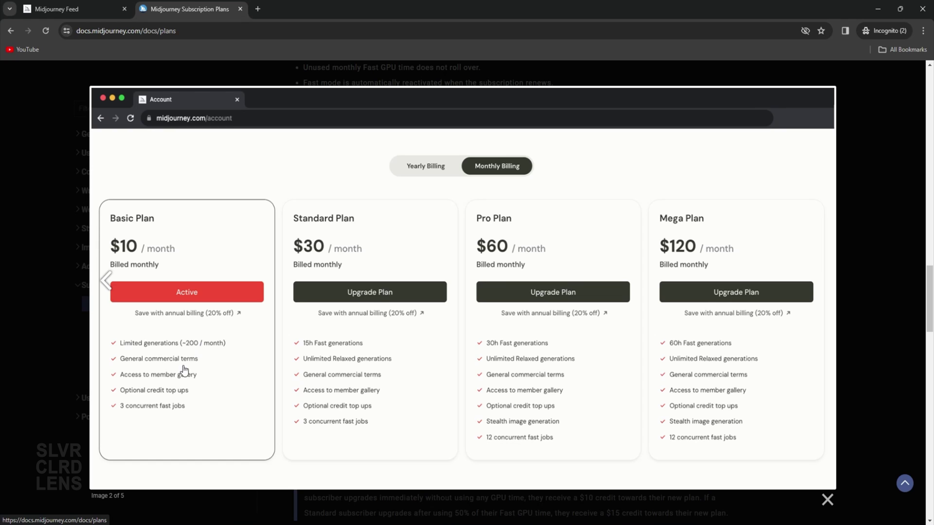
scroll(649, 300, down, 15)
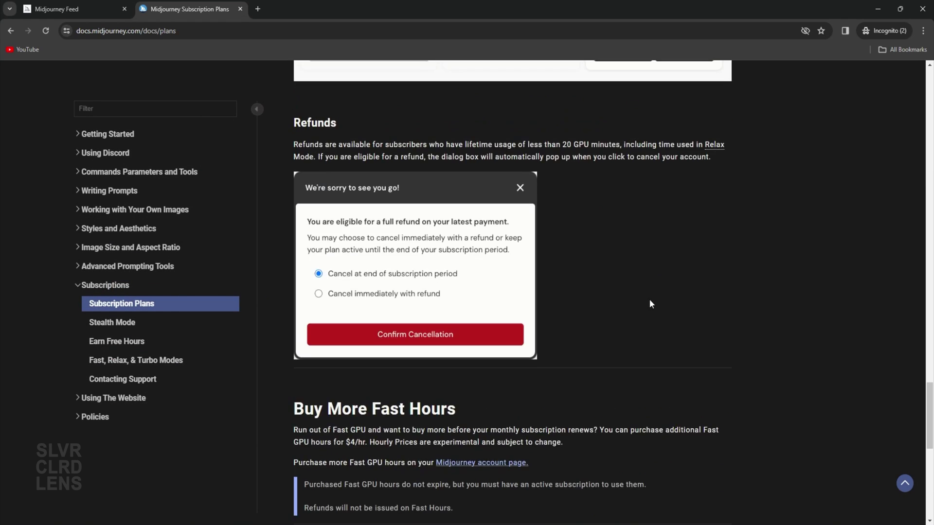
- Upload the Beachfront fire pit sketch to #general in the SCL ArchViz images server
key(alt+Tab)
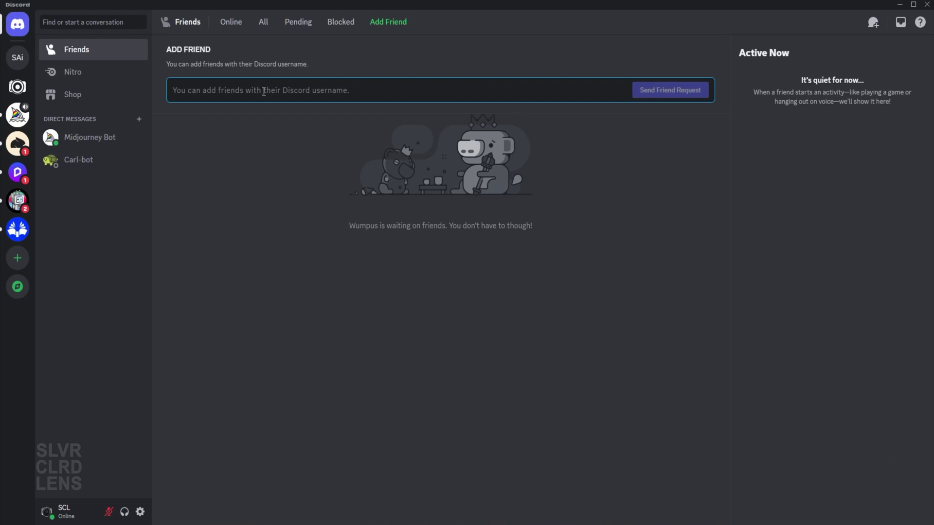
click(18, 59)
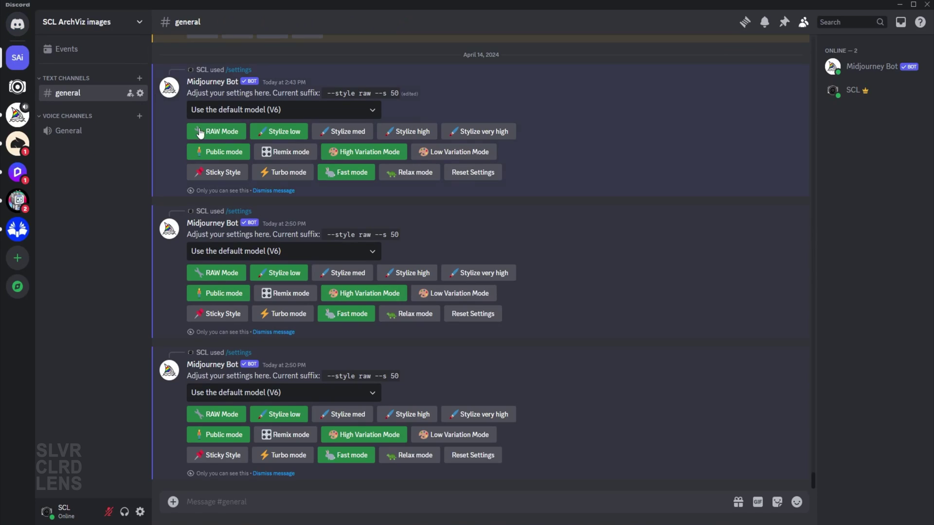
click(171, 502)
click(185, 398)
click(74, 95)
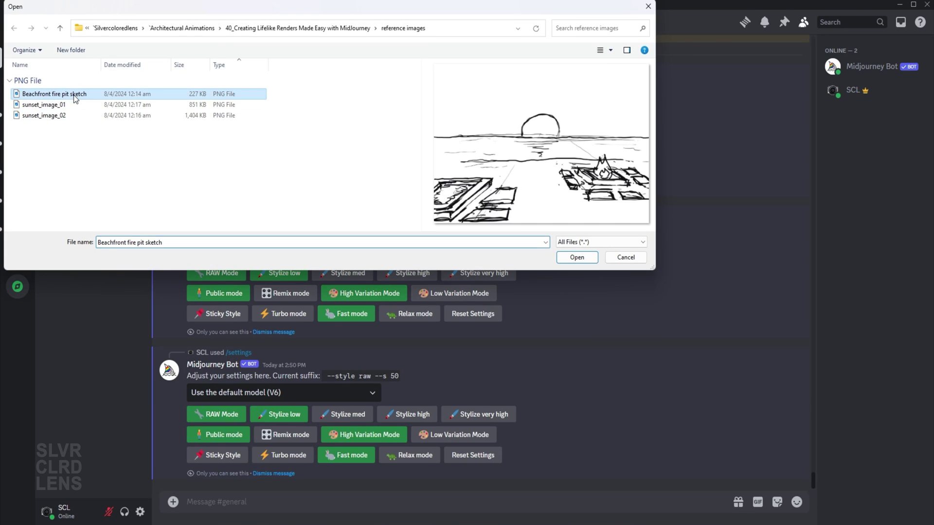
click(577, 258)
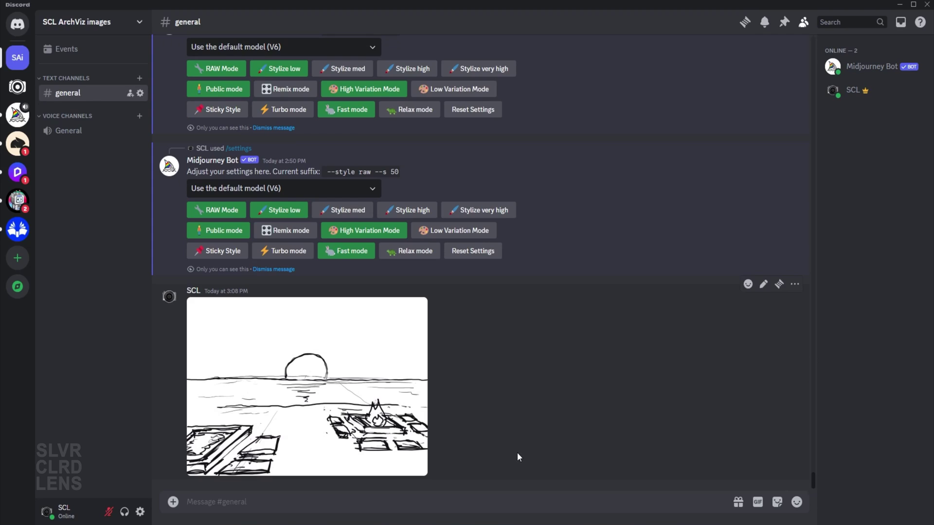
- Preview the posted sketch and copy its image link
click(306, 378)
key(Escape)
right_click(353, 389)
click(394, 488)
- Submit /imagine with the sketch link, the resort beachwalk fire-pits prompt and --ar 16:9
text(/imagine)
key(Return)
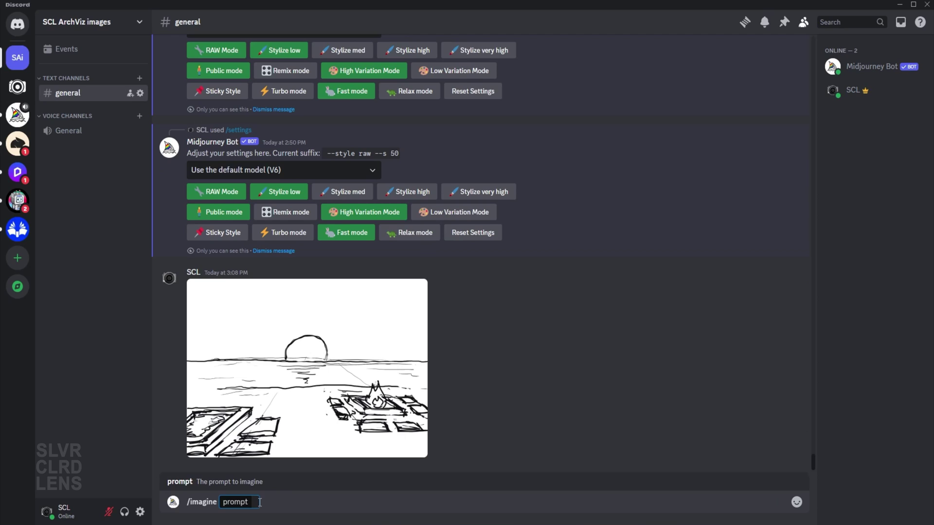
key(ctrl+v)
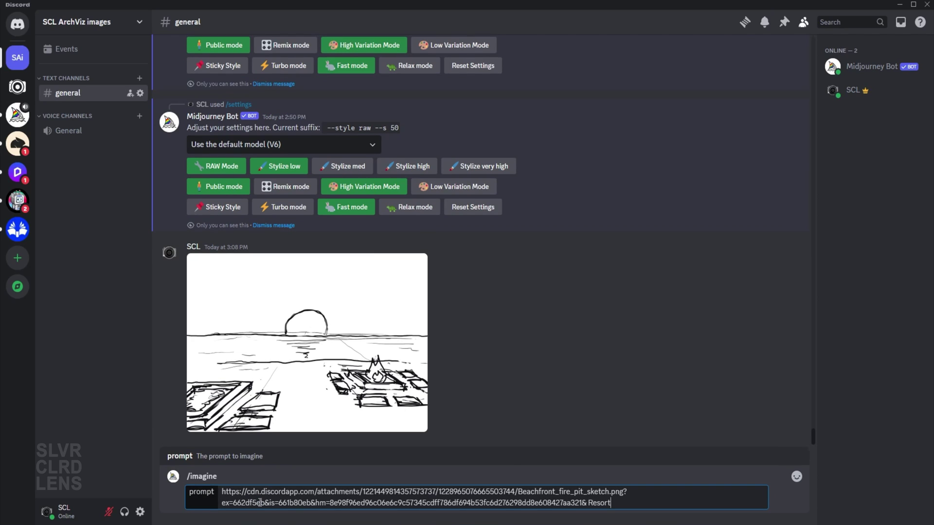
text(Resort beachwalk fire pits with people seated aro)
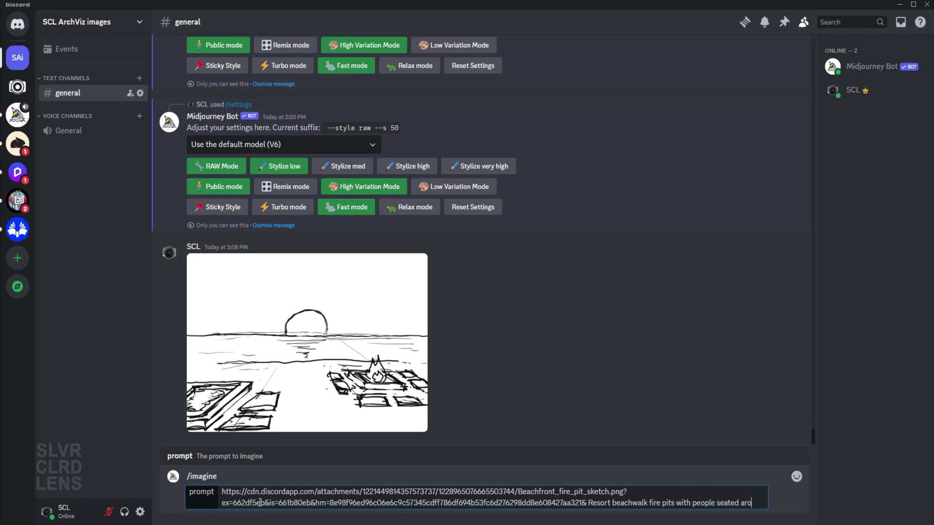
text(und it, mediterranean architecture style, george kaufmann)
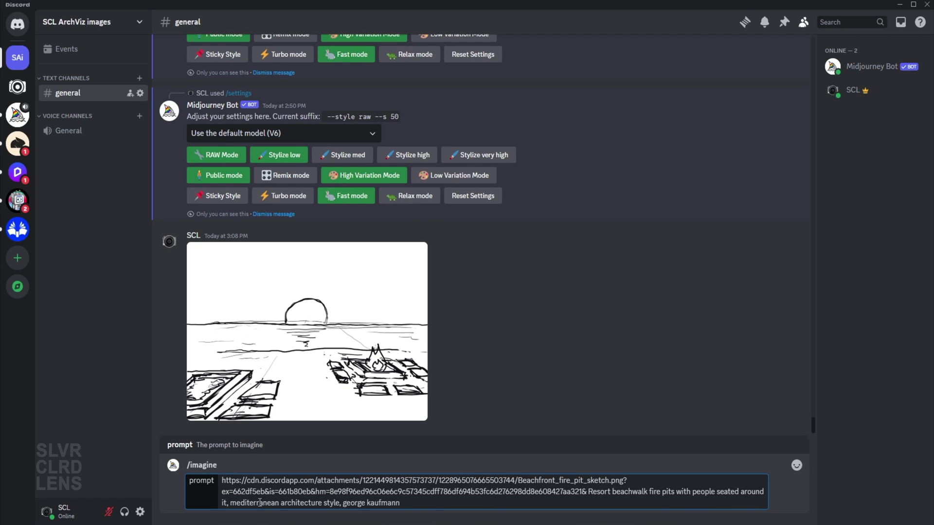
text(cludes rammed earth and timber, brick)
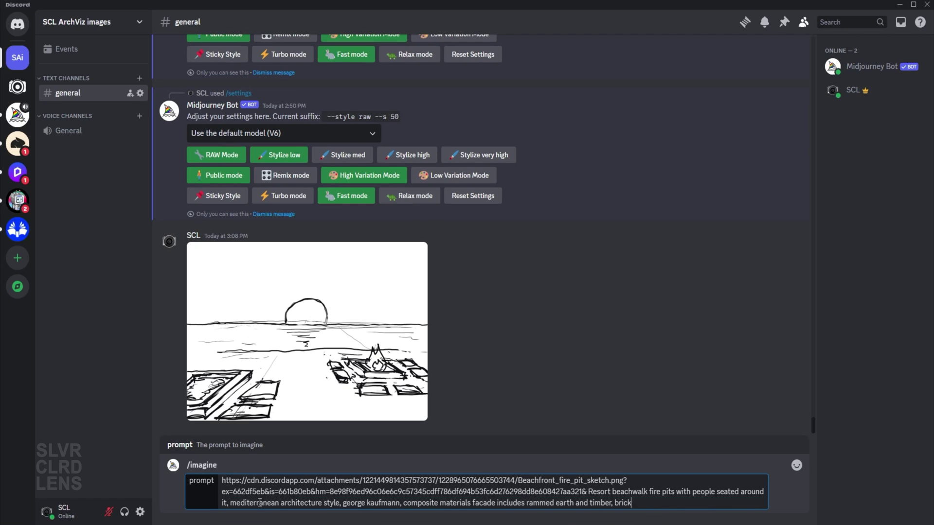
text( first person perspective, beachfront, sunset, --ar 16:9 --v)
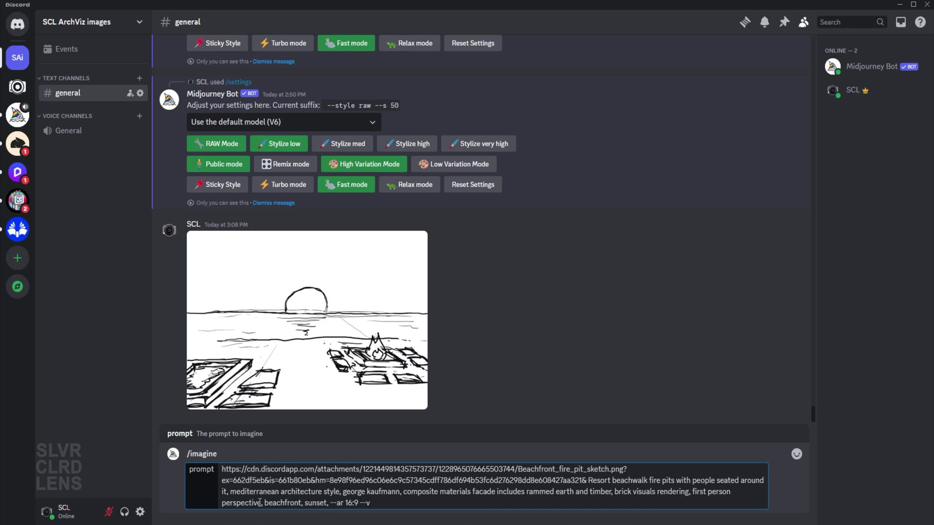
key(Return)
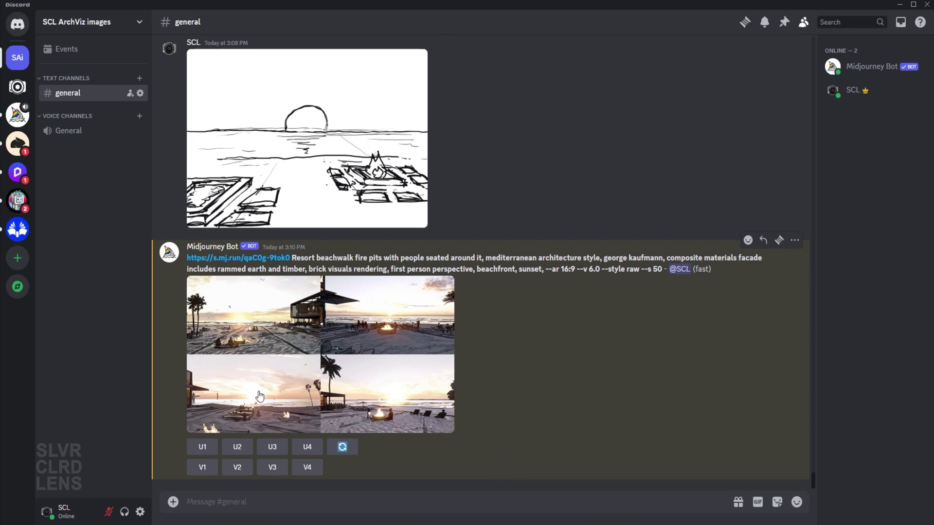
- Enlarge the four-render sunset fire-pit grid twice to inspect the results
click(452, 397)
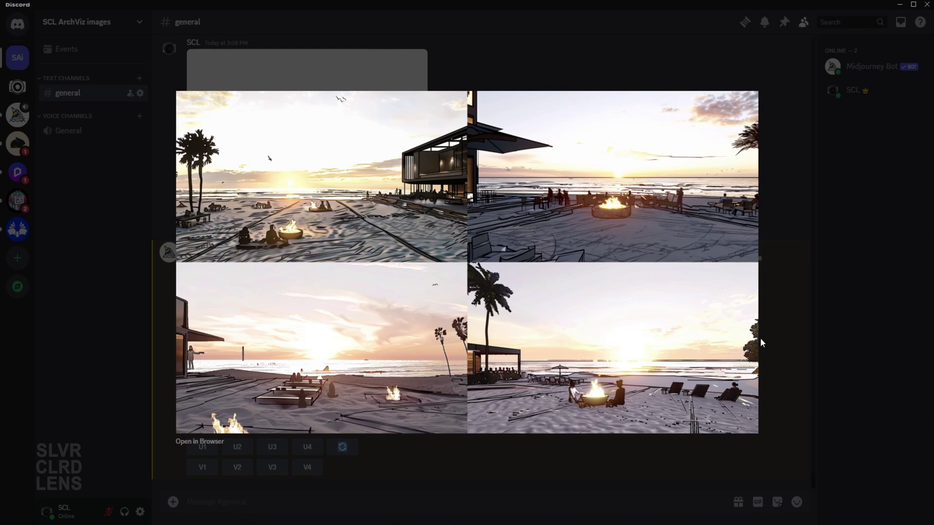
click(816, 219)
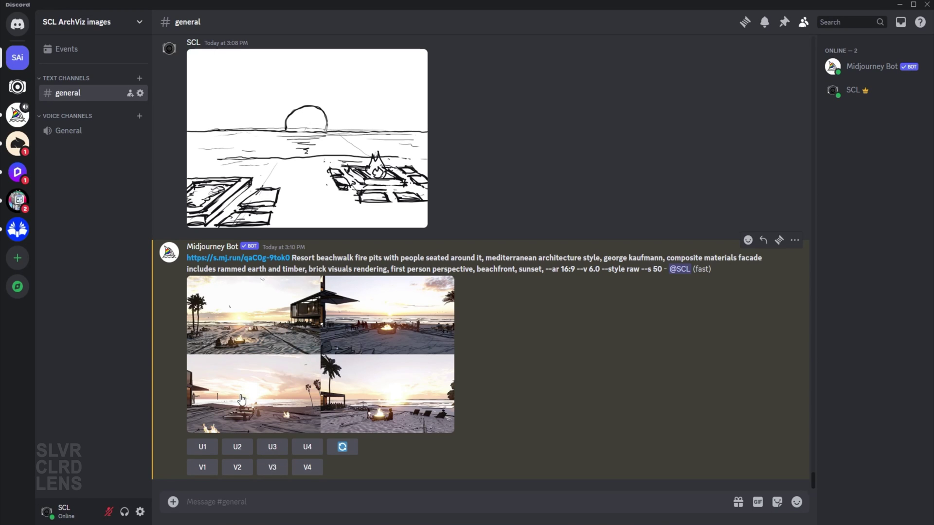
click(247, 345)
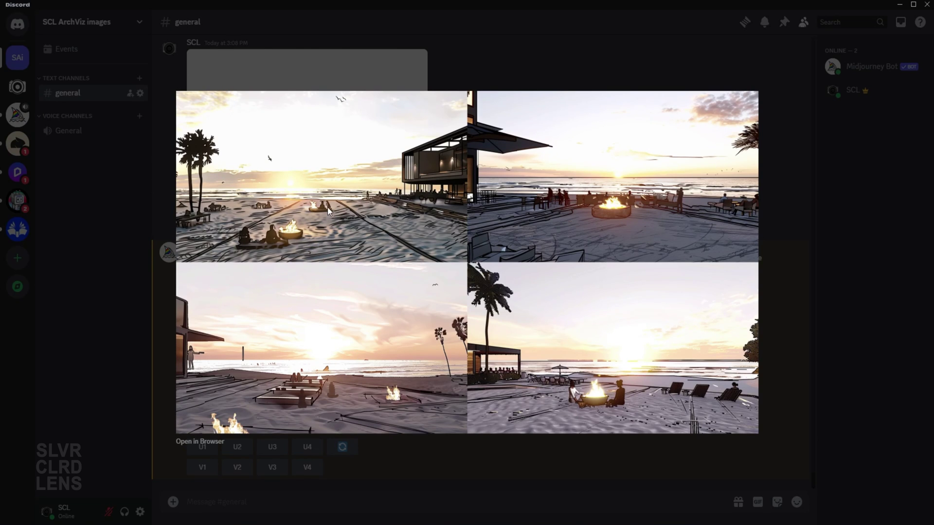
key(Escape)
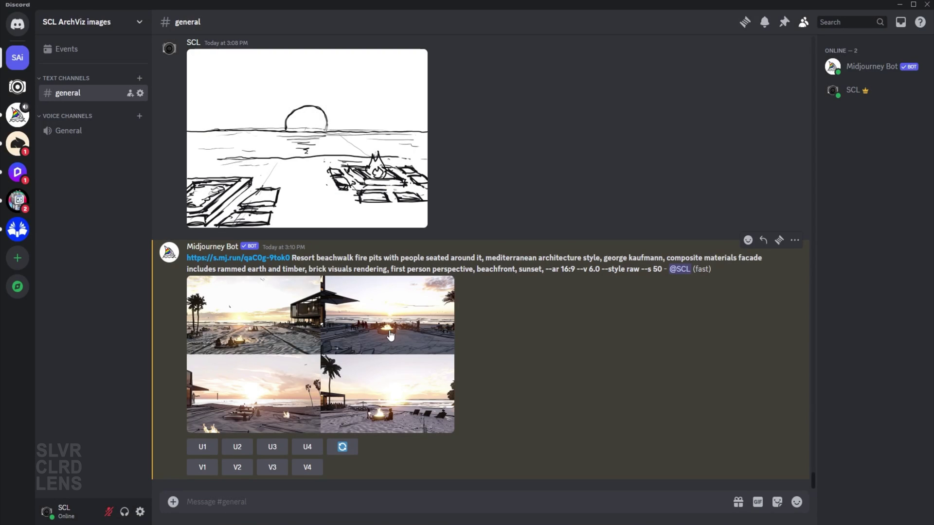
- Request strong variations of render V1 and enlarge the resulting grid
click(202, 467)
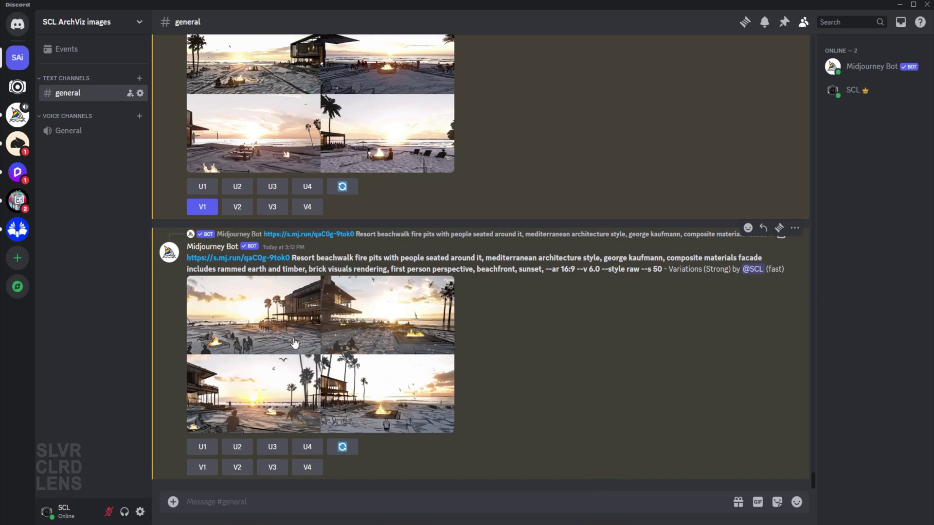
click(295, 343)
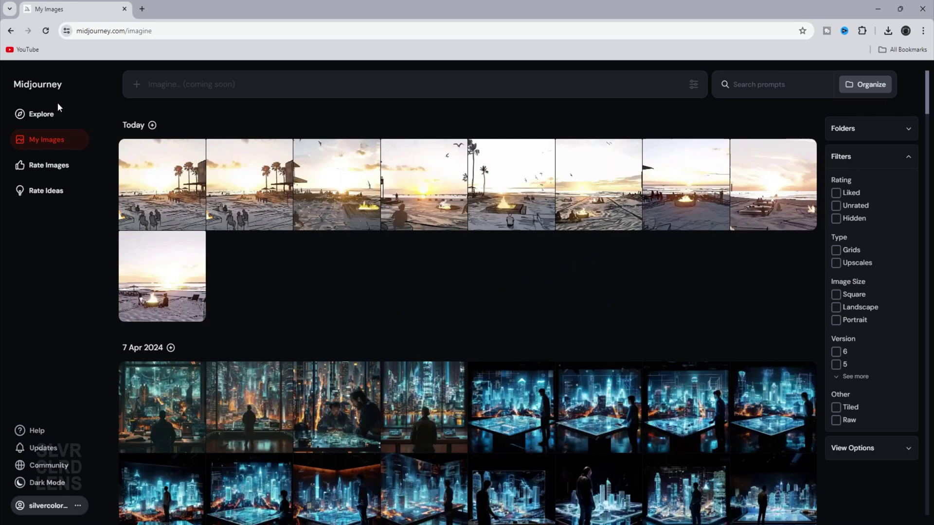
- Open My Images on midjourney.com and view a beach-resort render full size
click(54, 115)
click(53, 141)
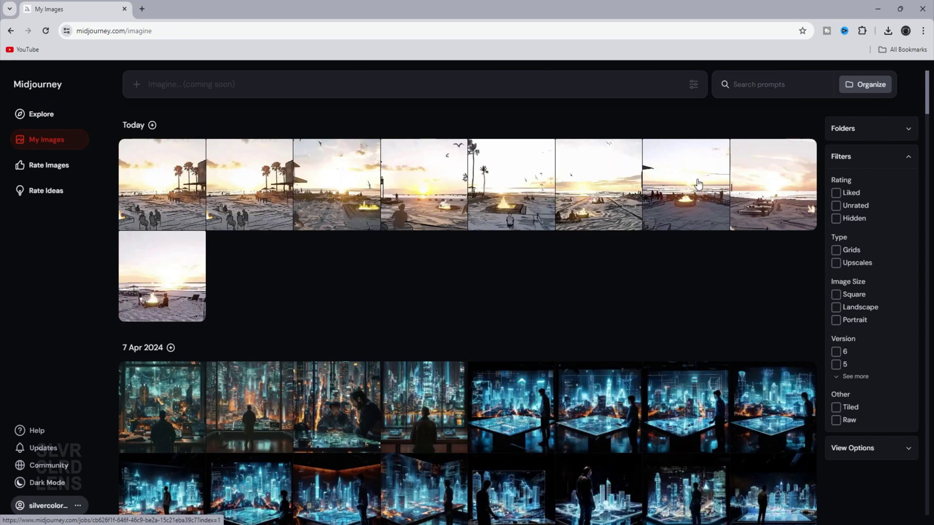
click(170, 214)
- Step through the fire-pit jobs' images with the arrow keys, ending on the variation job
key(Down)
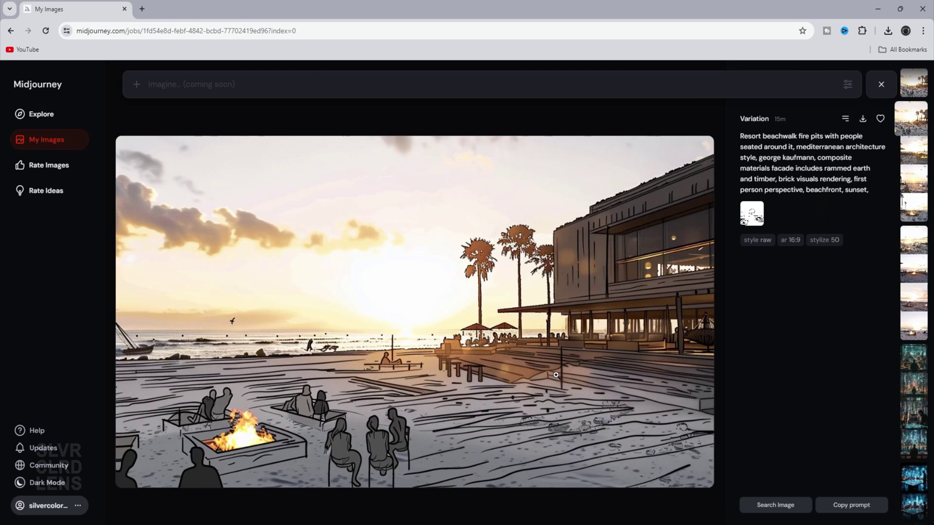
key(Right)
key(Right)
key(Right)
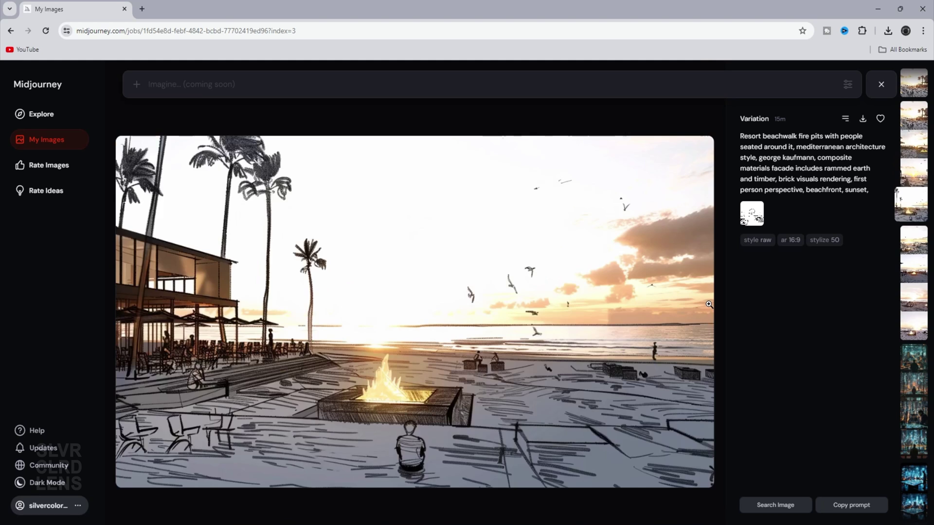
key(Down)
key(Right)
key(Right)
key(Right)
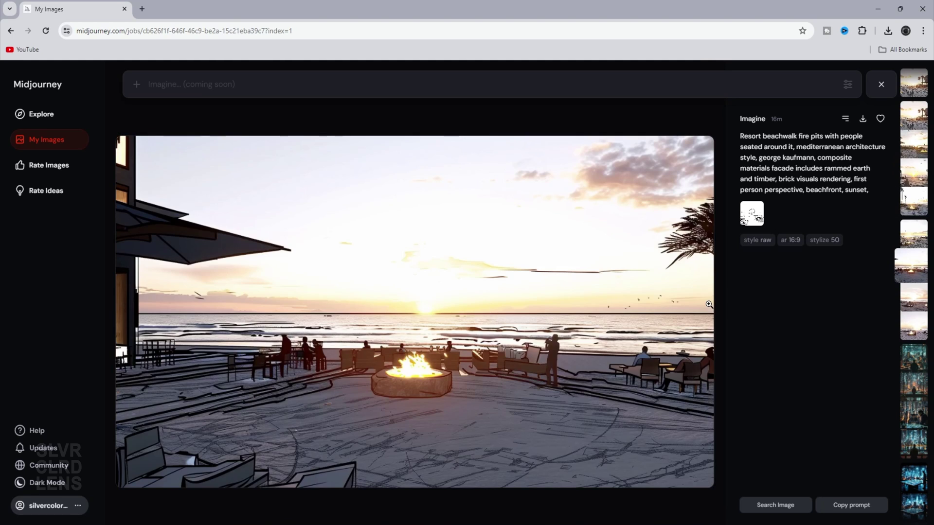
key(Left)
key(Left)
key(Left)
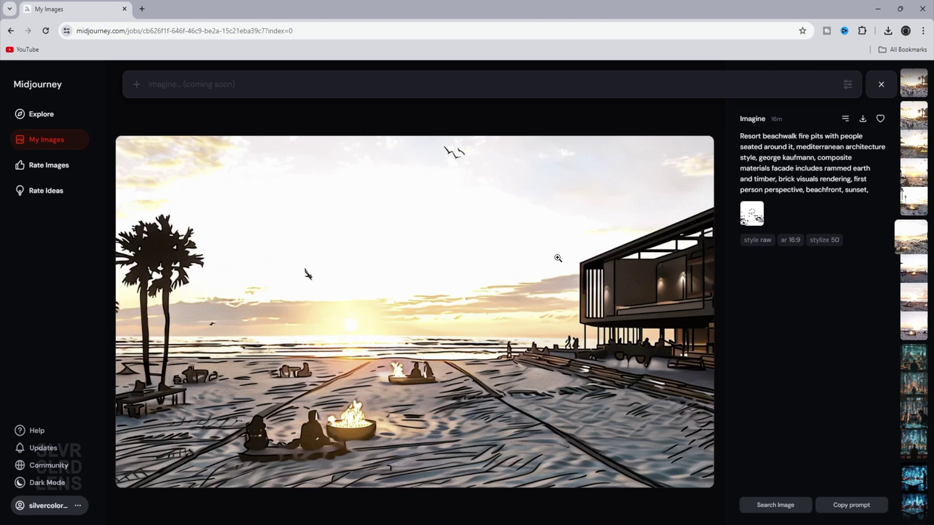
key(Up)
key(Right)
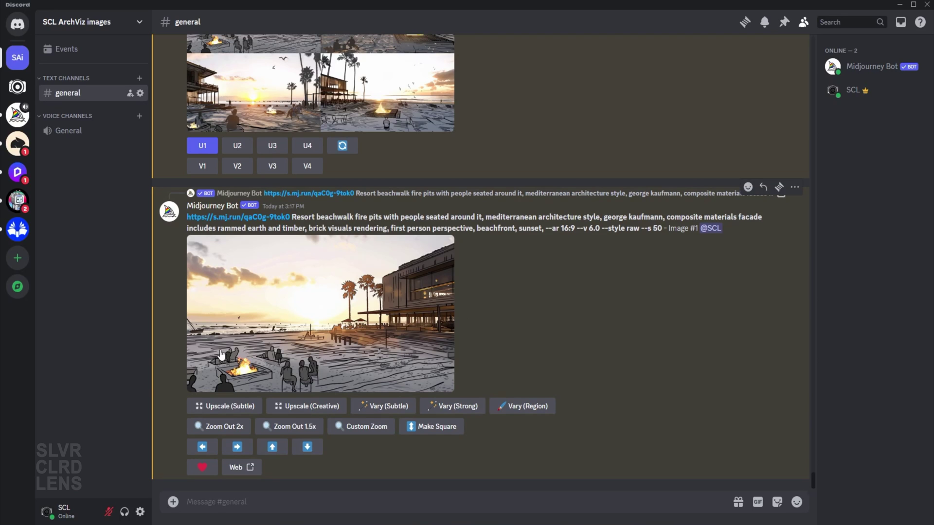
- Attach the upscaled sketch 01.png and send it as a new message in #general
click(173, 502)
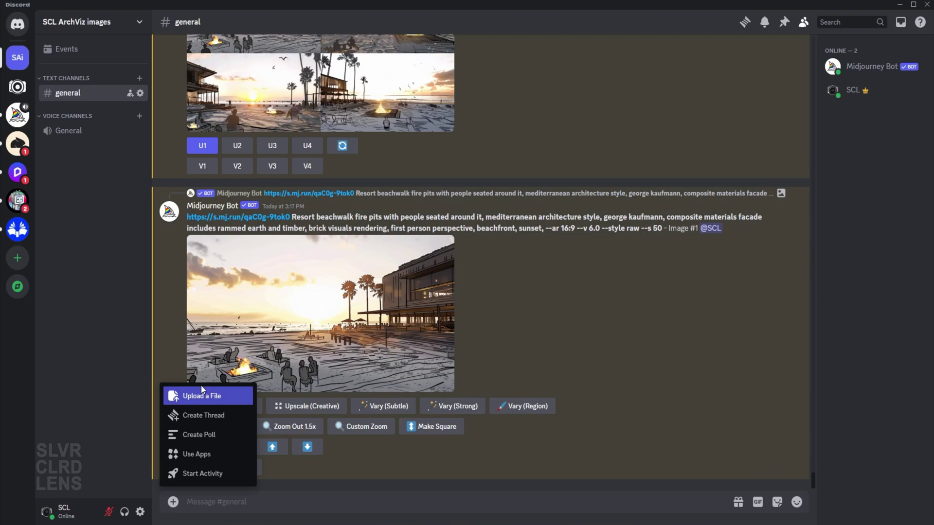
click(205, 393)
key(Return)
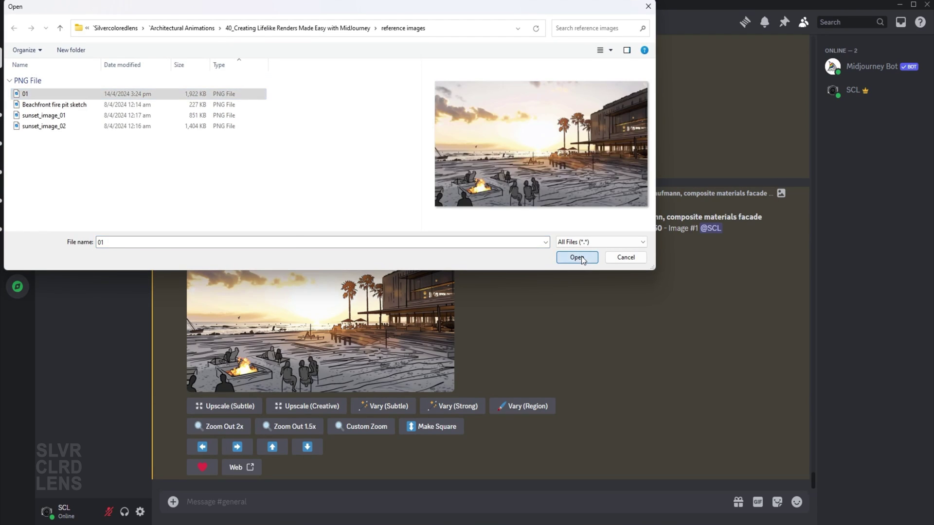
key(Return)
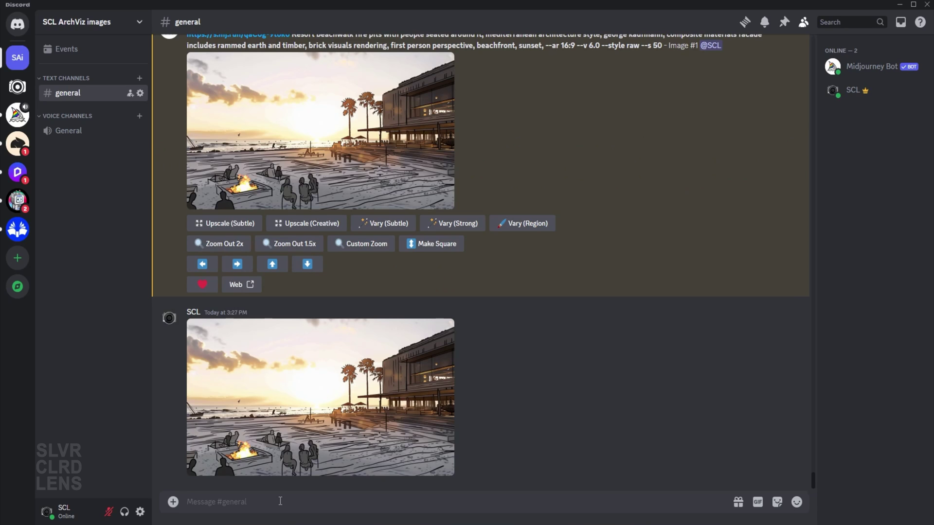
- Run /imagine with the sketch link plus 'make variation of this picture, realistic, cinematic, moody, 24 mm lens, depth of field'
text(/imagine)
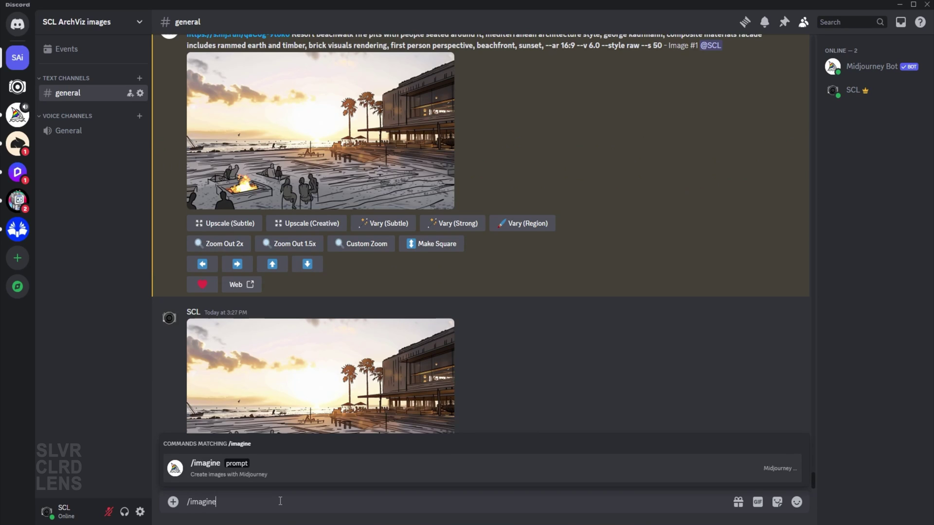
key(Tab)
right_click(313, 373)
click(340, 487)
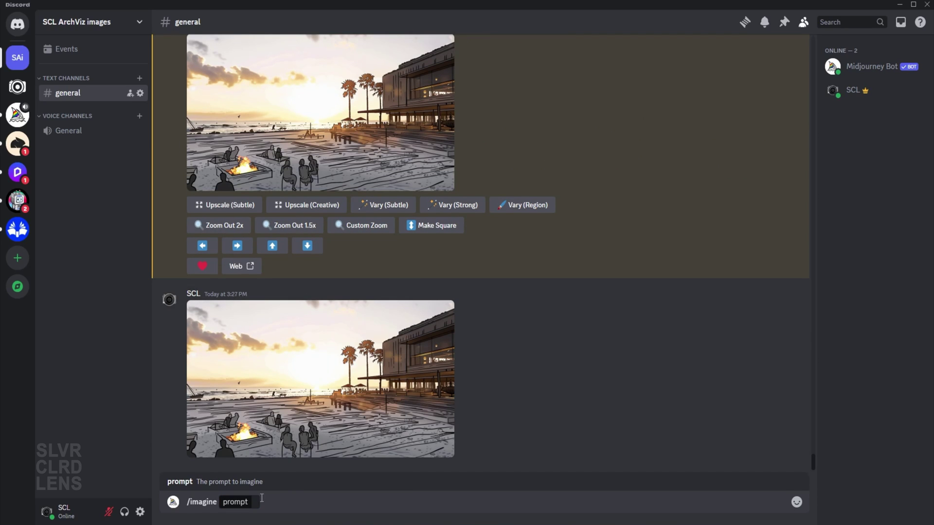
key(ctrl+v)
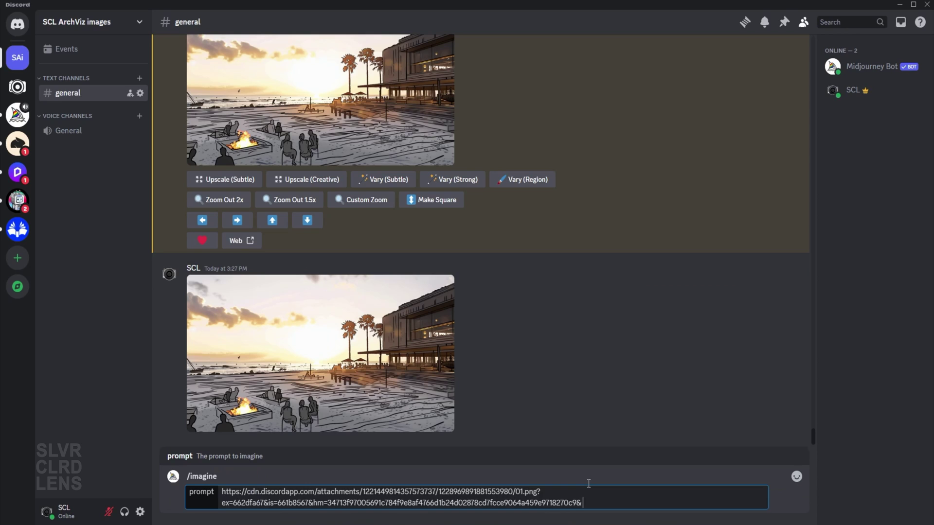
text(make variation of this picture, realistic)
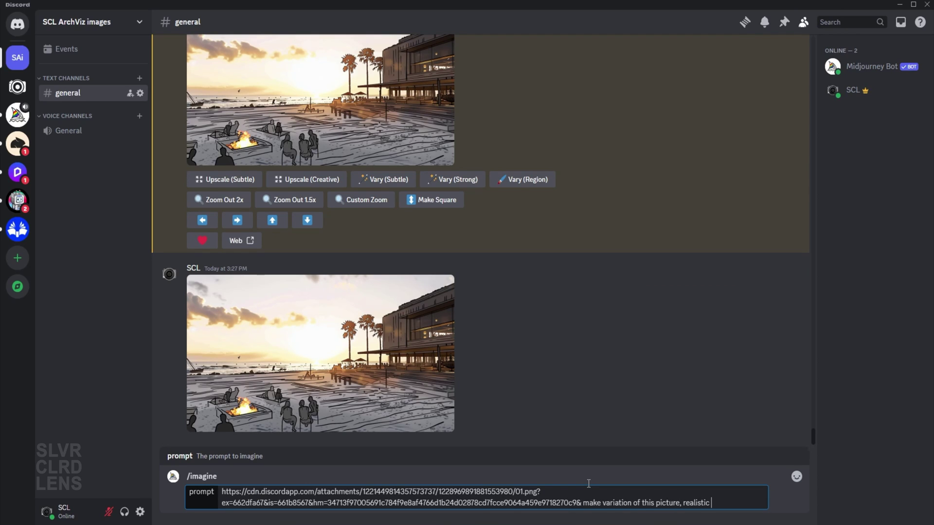
text(, cinematic, moody, 24 mm lens,)
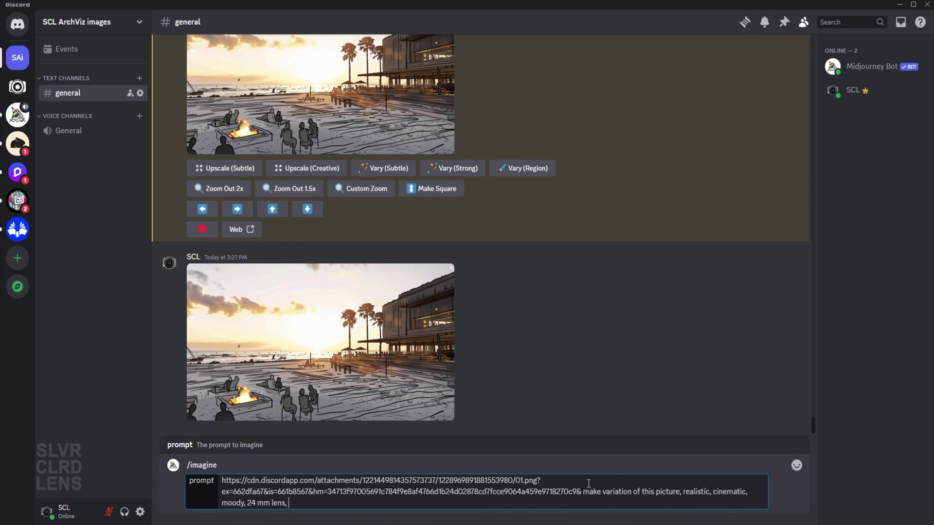
text( depth of field, natural color palette, detailed 4)
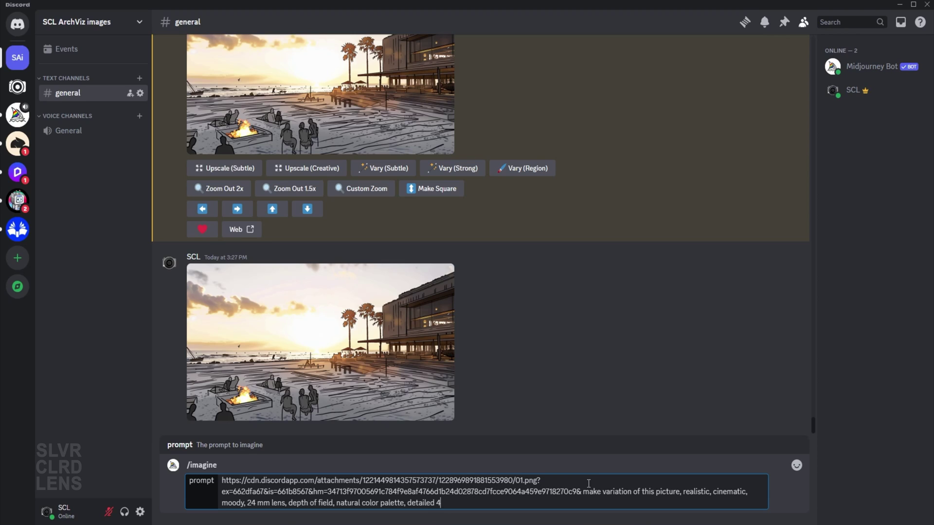
text(k, ultra-realistic, photorealistic image, detailed, archdaily)
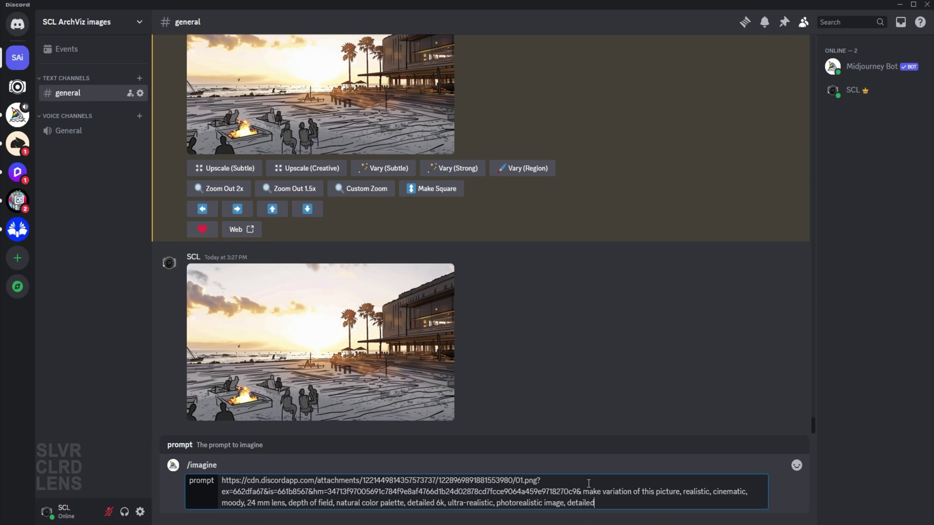
text(, --ar 16:9)
key(Return)
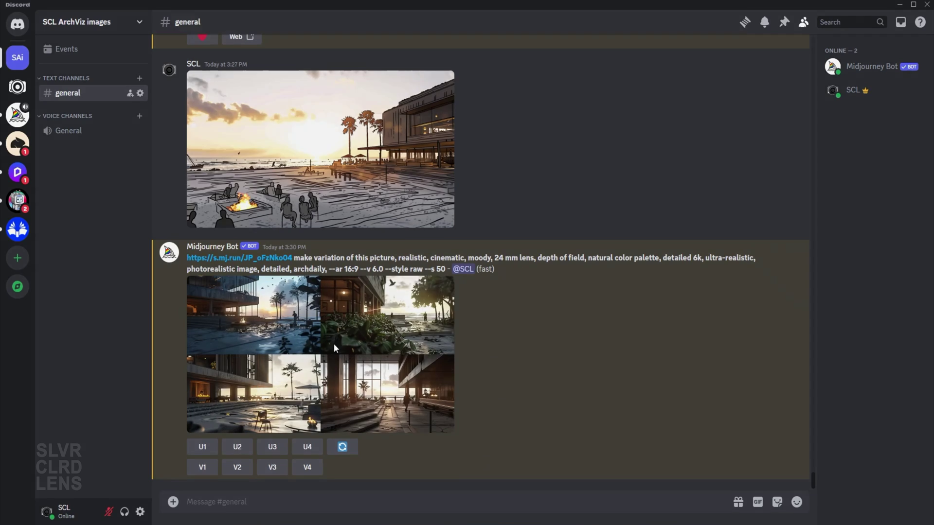
- Preview the new resort grid, then re-roll the prompt and enlarge the four fresh variations
click(334, 343)
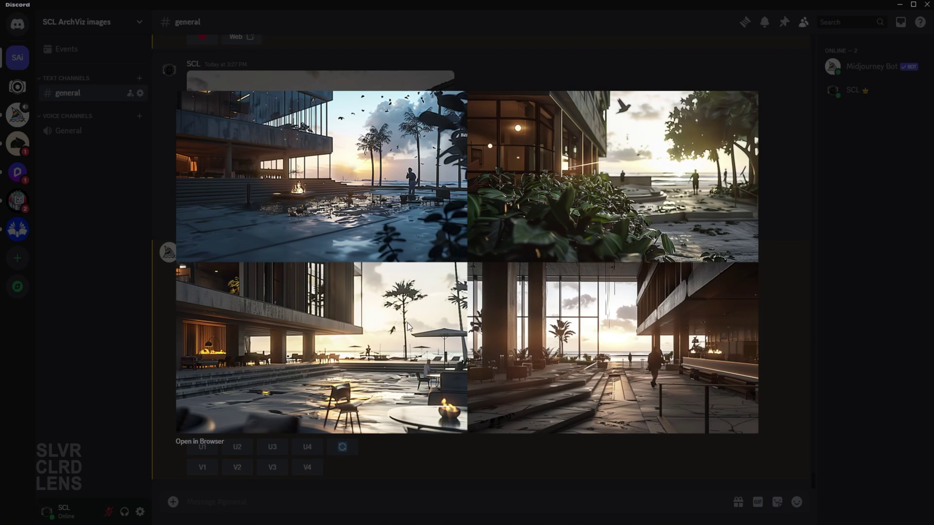
click(850, 325)
click(346, 448)
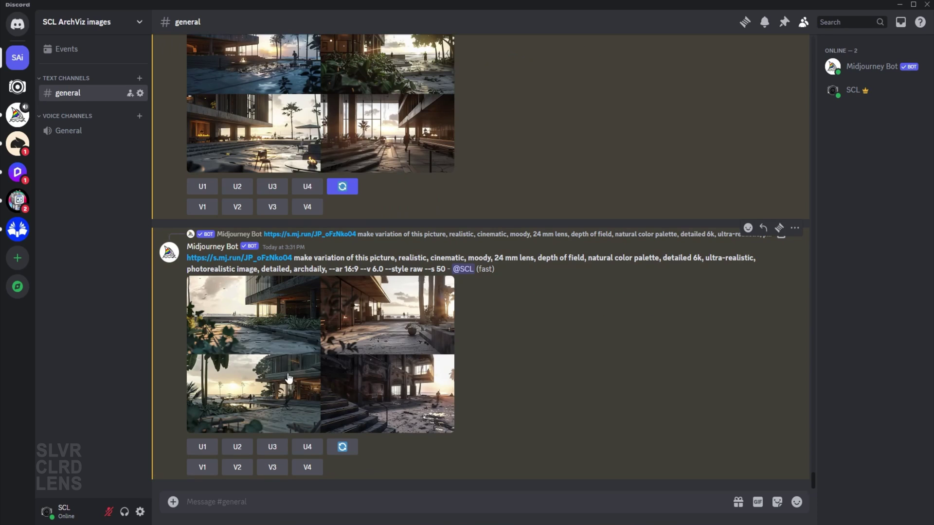
click(287, 375)
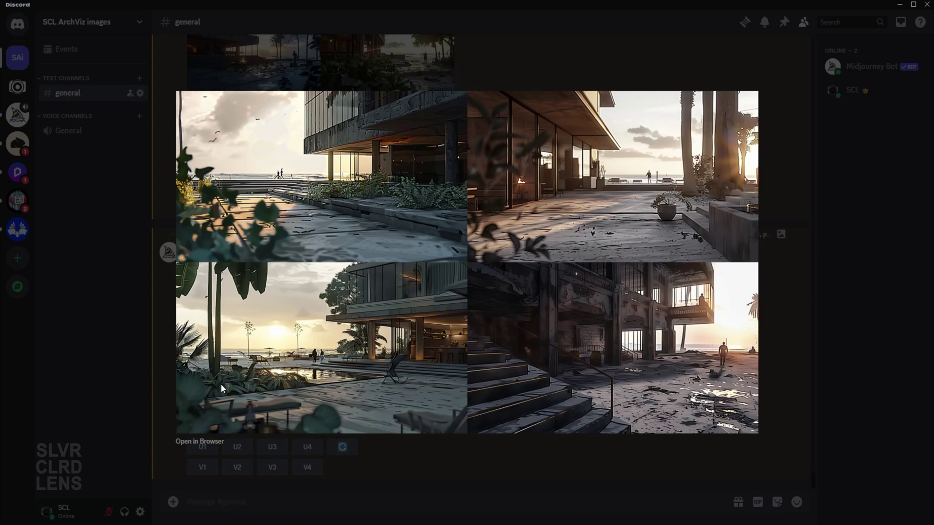
- Start a new /imagine with the sketch link and the earlier realistic prompt, minus 'depth of field'
key(Escape)
text(/imag)
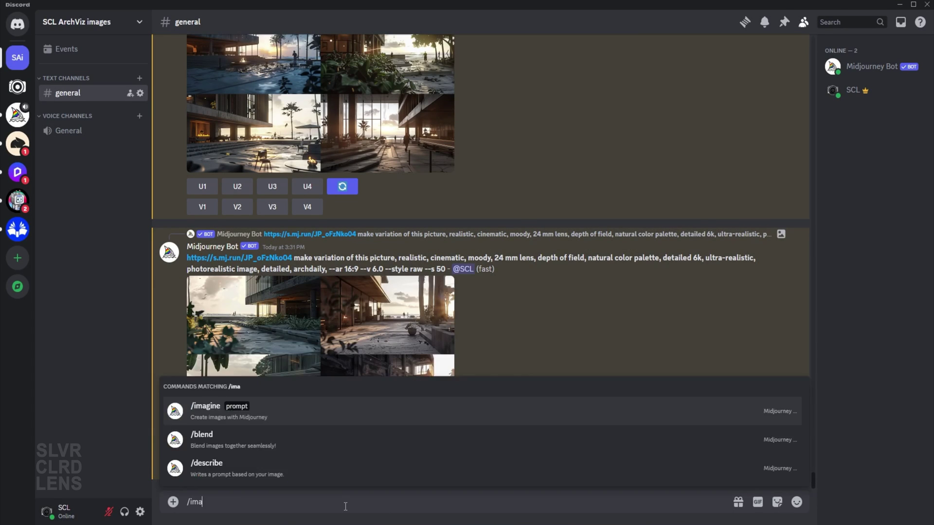
key(Tab)
key(ctrl+v)
drag(294, 214, 384, 224)
key(ctrl+c)
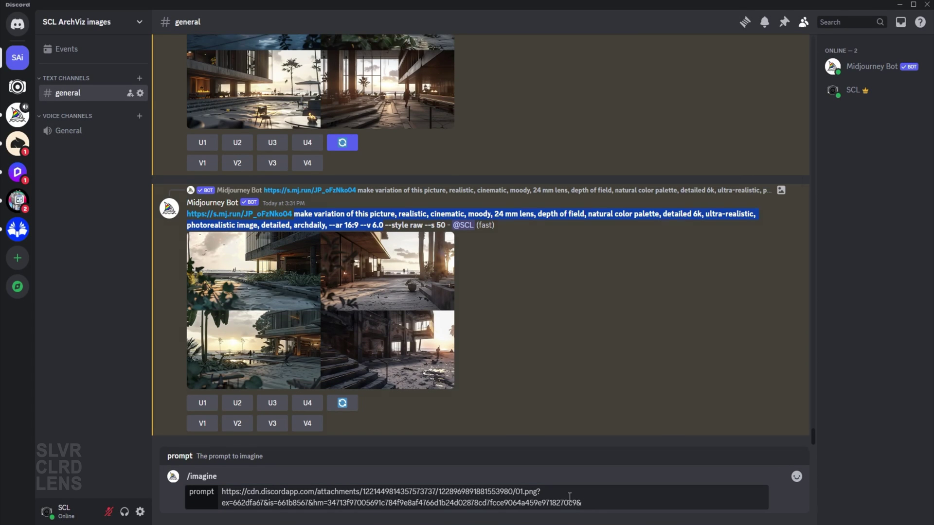
click(587, 503)
key(ctrl+v)
drag(288, 503, 336, 503)
key(BackSpace)
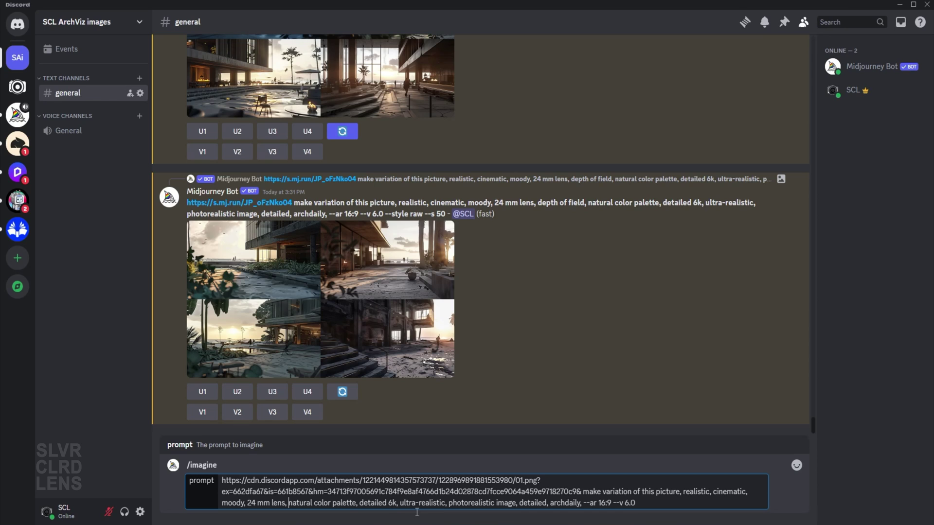
- Insert 'of' plus the original fire-pit scene description into the prompt and submit it
click(681, 492)
text(of)
scroll(607, 180, up, 10)
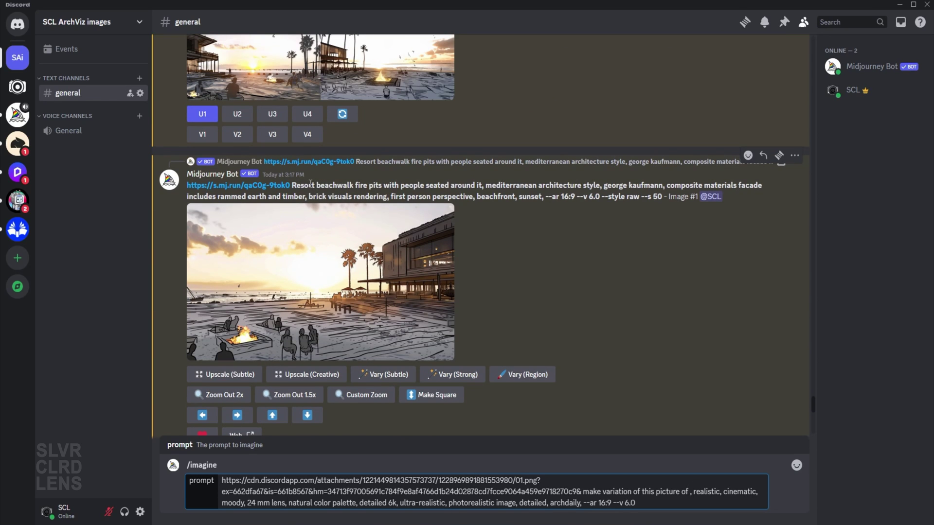
click(607, 180)
drag(292, 186, 563, 238)
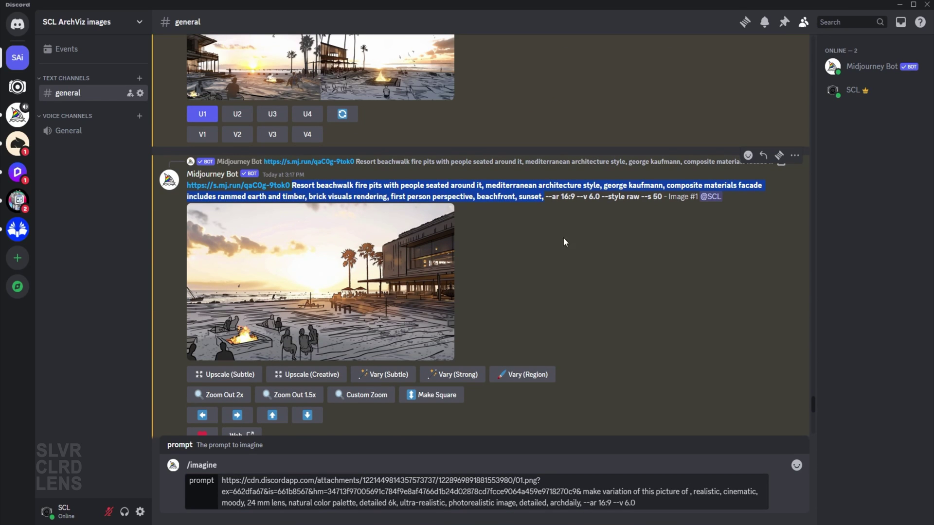
scroll(563, 237, down, 10)
click(690, 492)
key(ctrl+v)
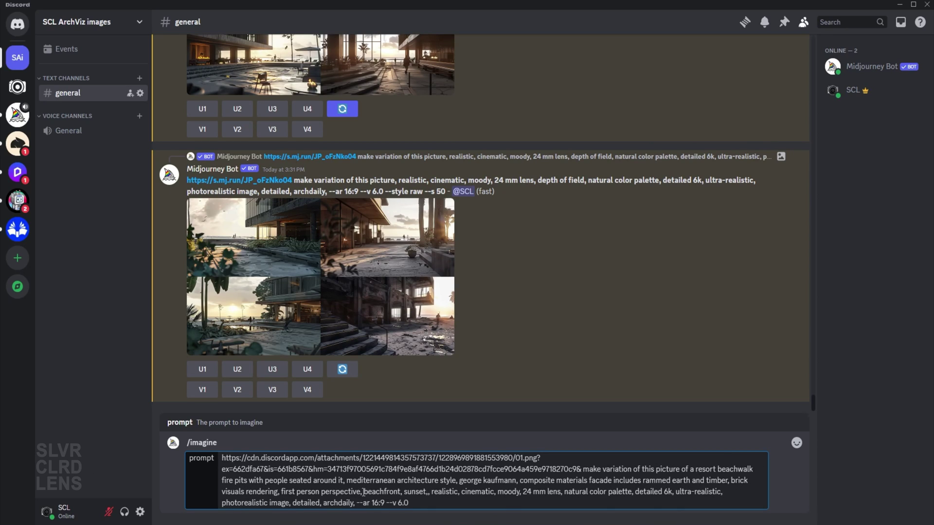
key(BackSpace)
key(Return)
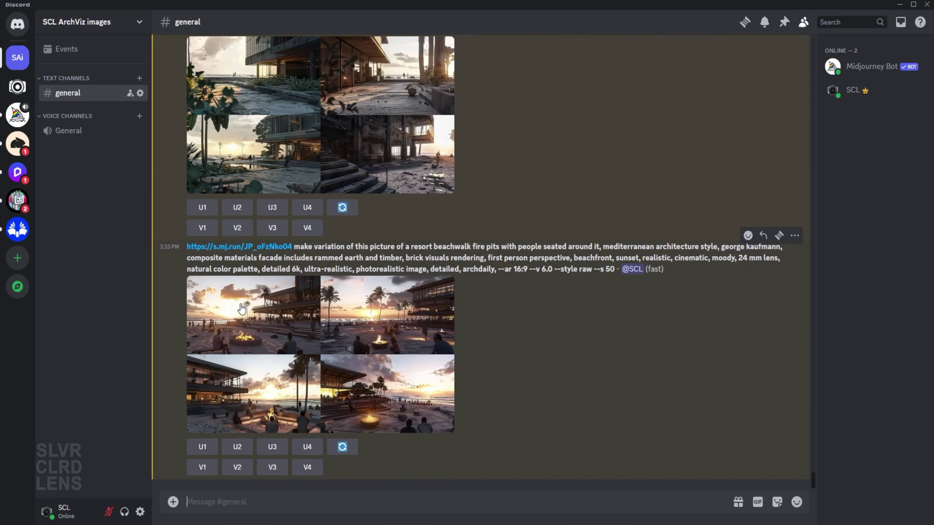
- View the fire-pit grid full size on the Midjourney website, stepping back through each variant
click(315, 331)
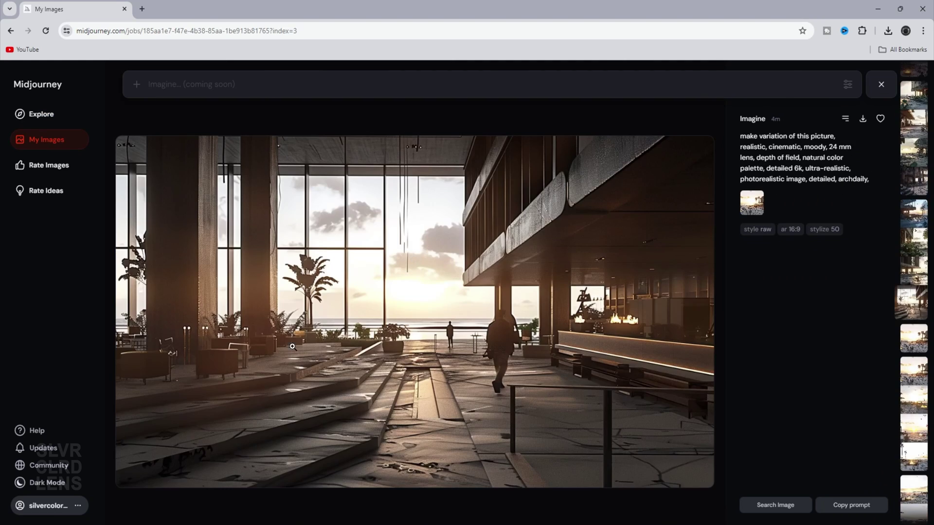
key(Left)
key(Left)
key(Left)
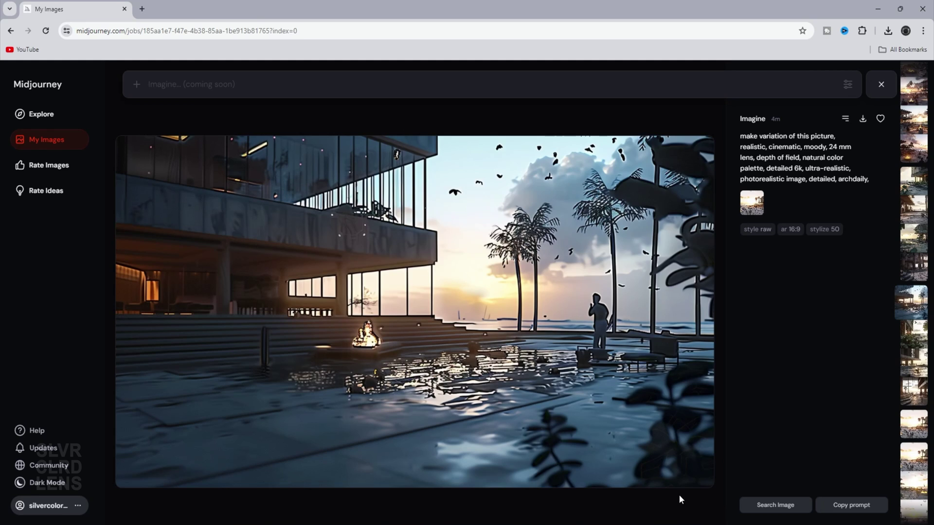
key(Left)
key(Left)
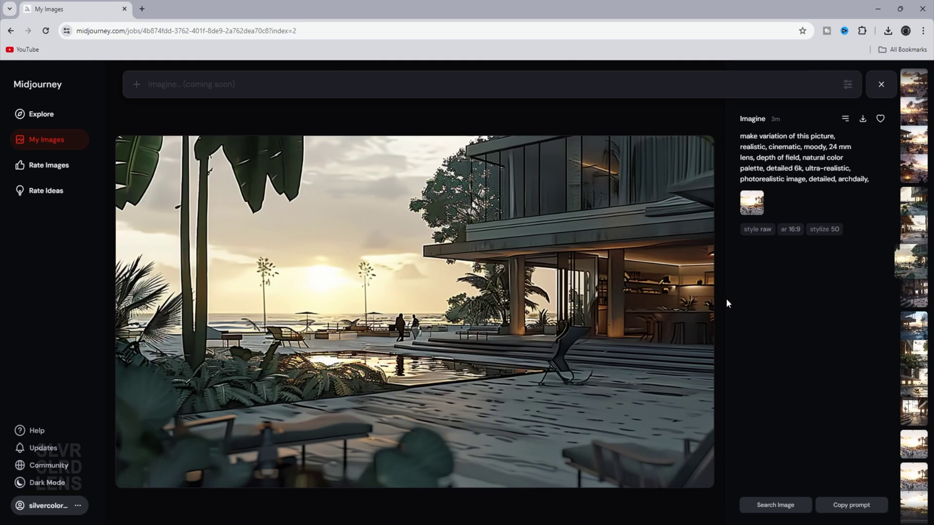
key(Left)
key(Left)
key(Left)
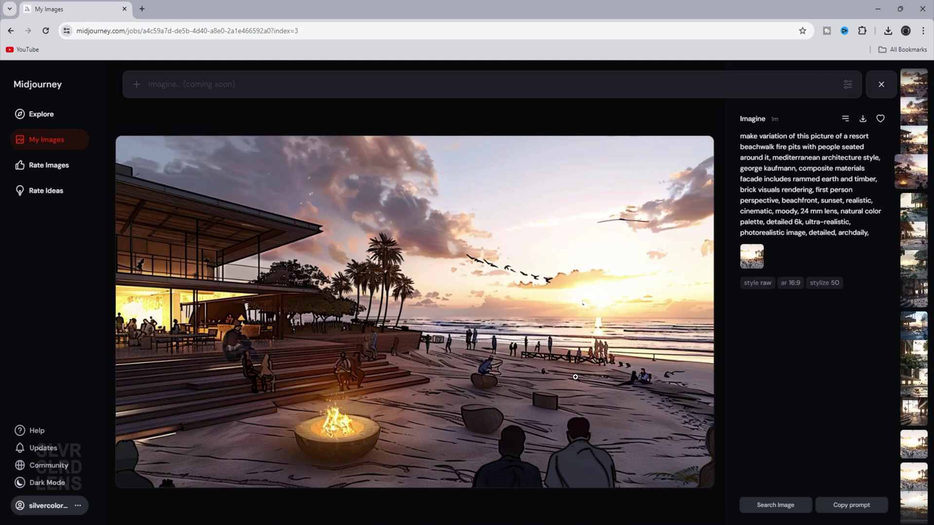
key(Left)
key(Left)
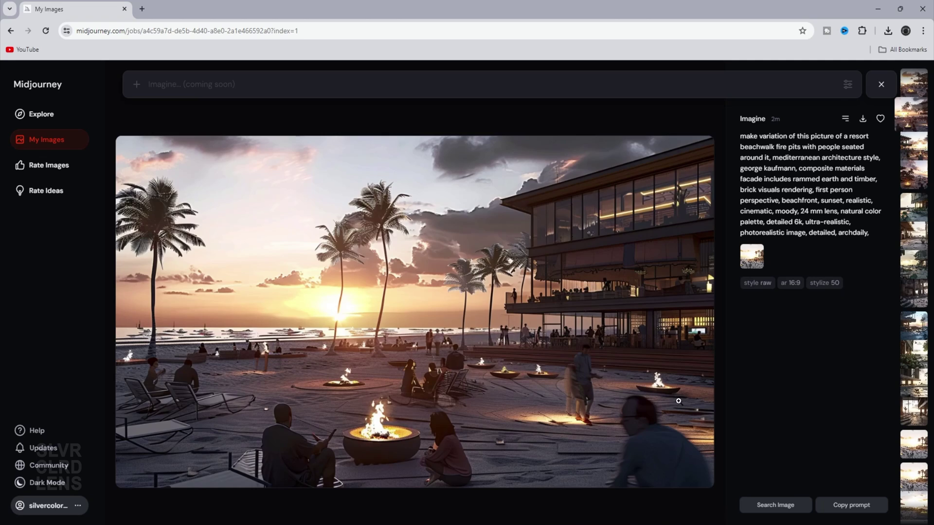
key(Left)
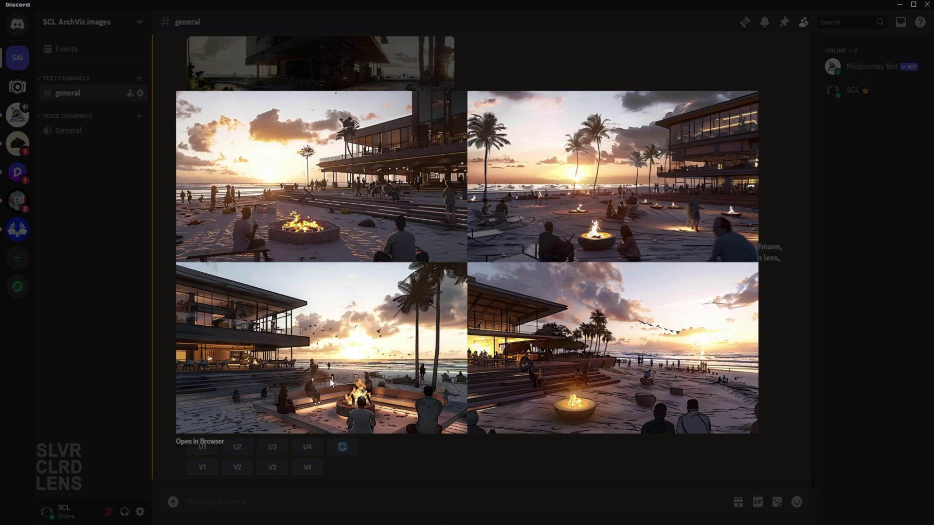
- Request strong variations of fire-pit images 3 and 1
key(Escape)
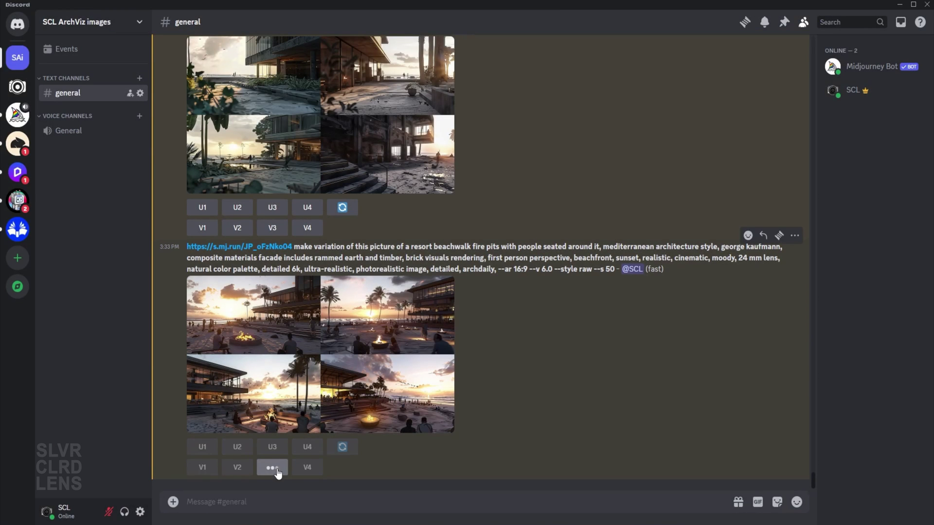
click(272, 467)
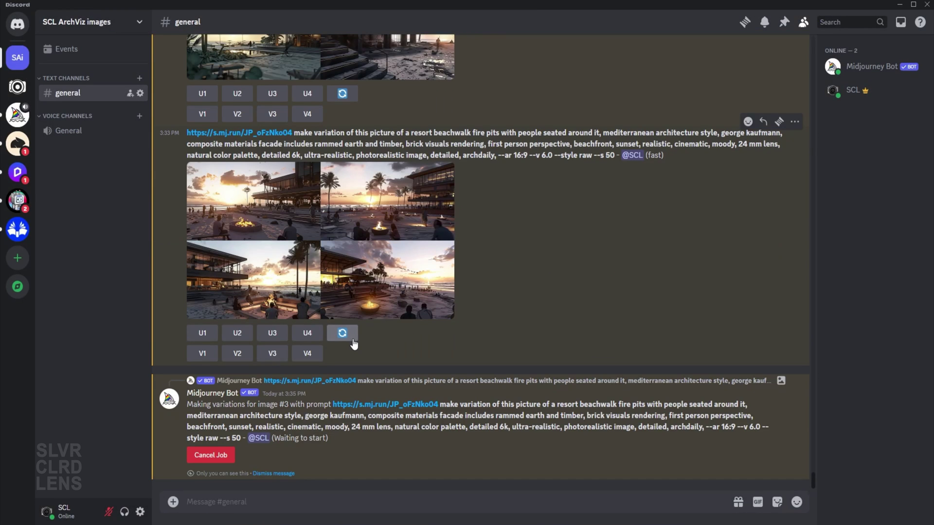
click(202, 353)
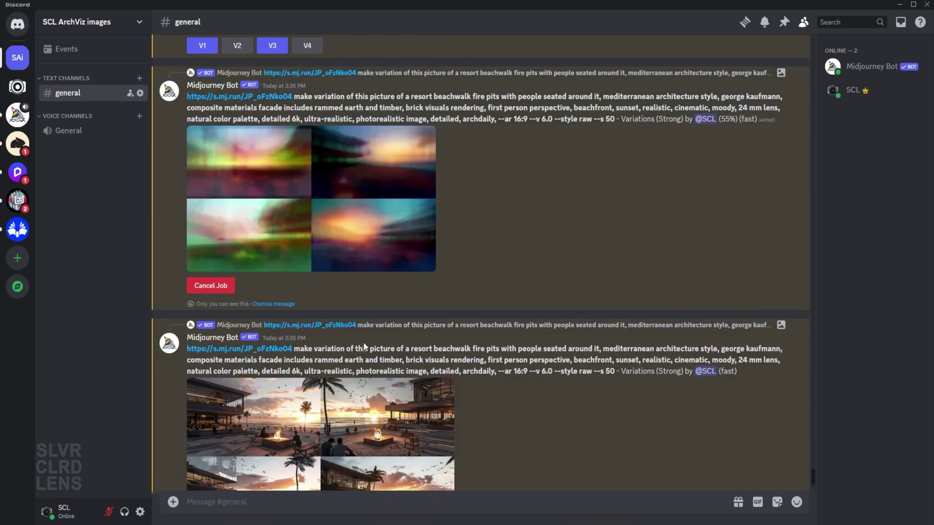
- Enlarge and review each of the two new variation grids
scroll(326, 196, up, 2)
scroll(326, 196, down, 5)
click(388, 257)
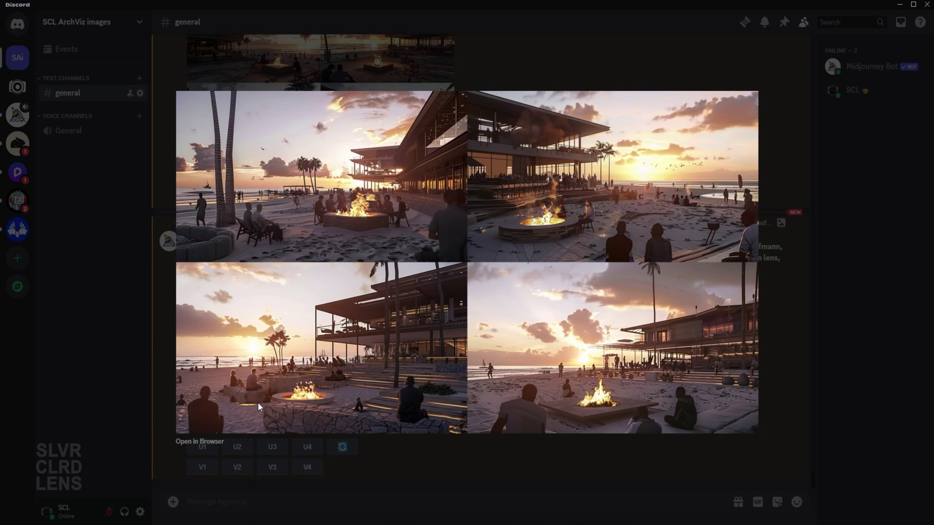
key(Escape)
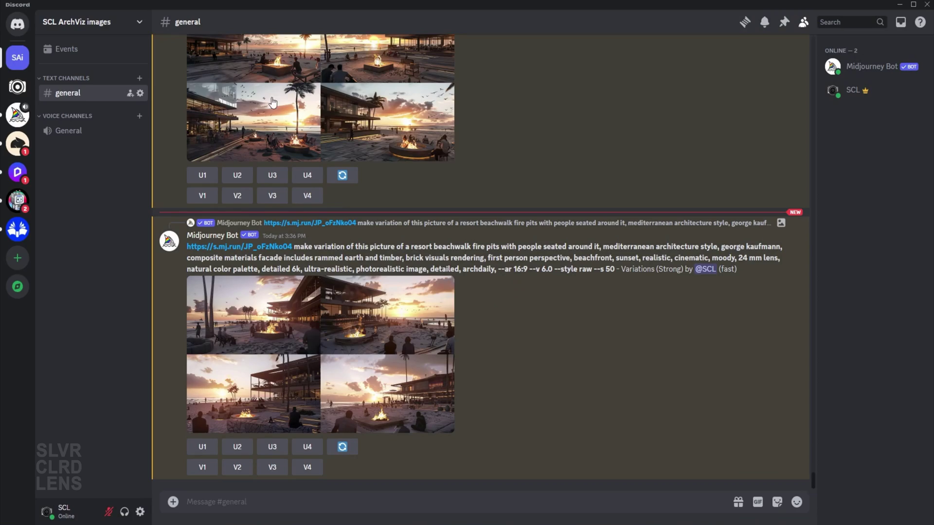
click(273, 92)
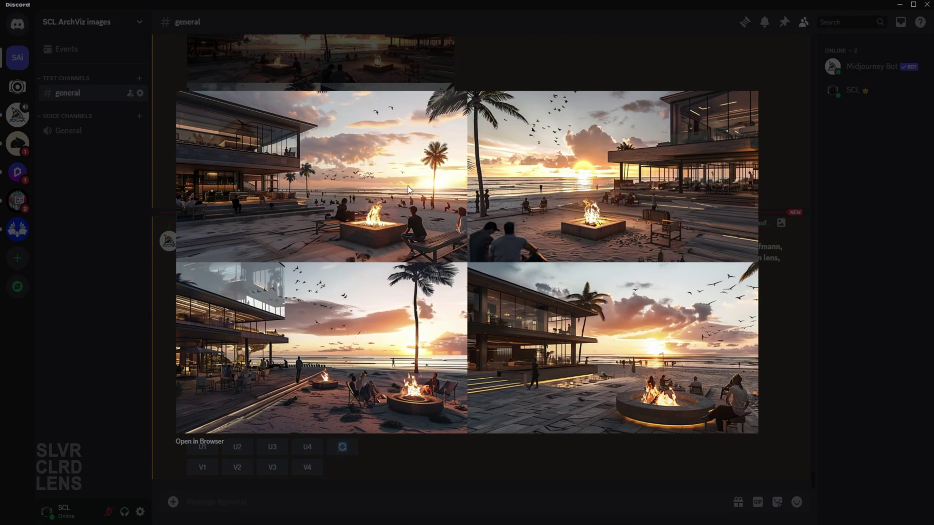
key(Escape)
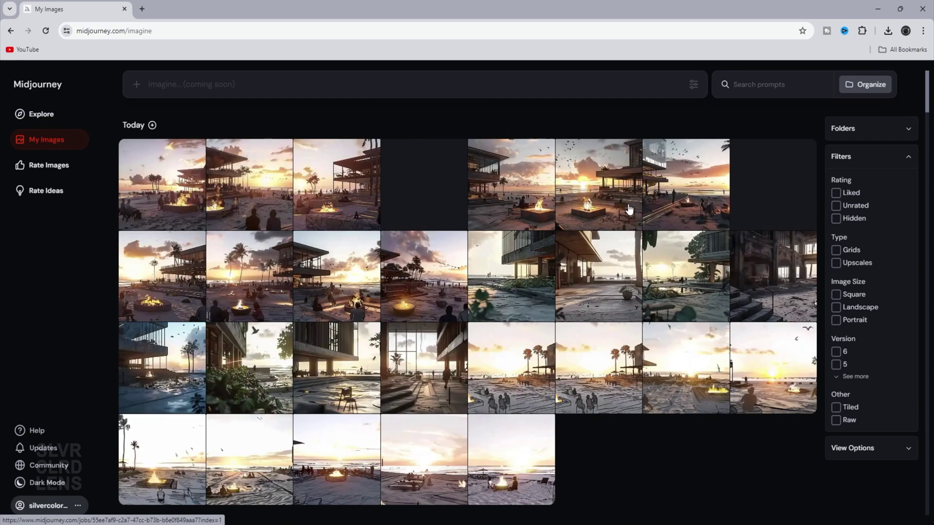
- Open the variation grid on the Midjourney website and compare its variations
click(504, 414)
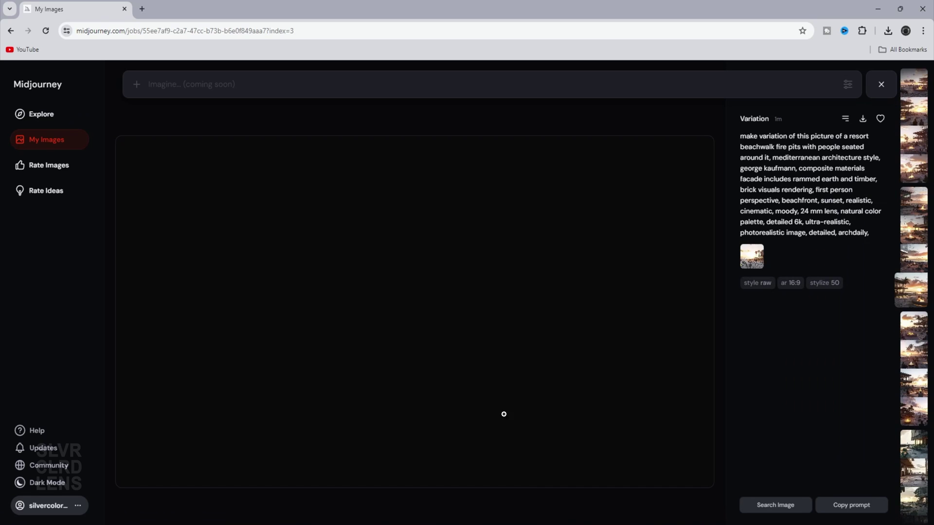
key(Left)
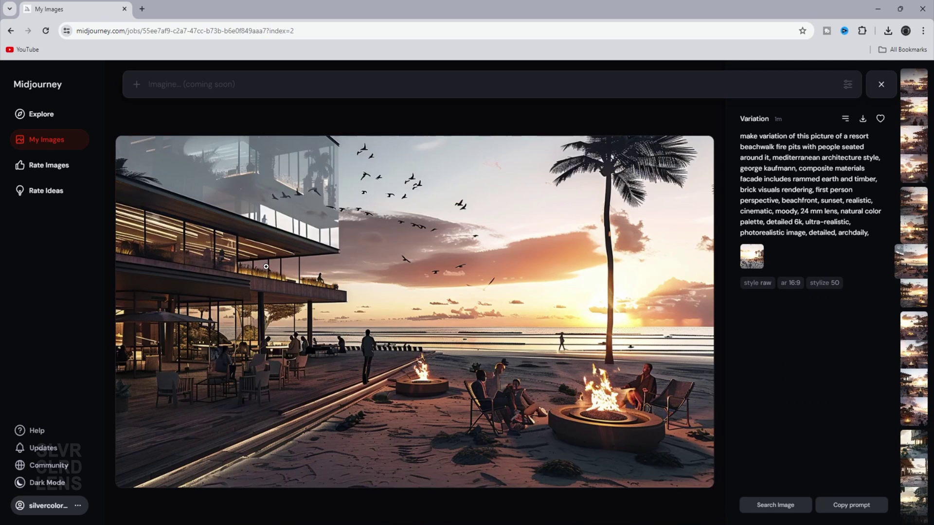
key(Left)
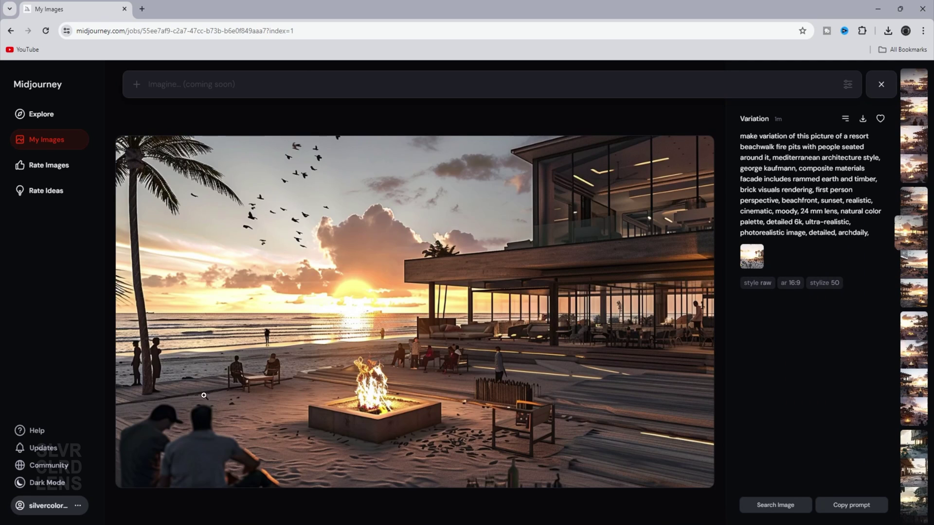
key(Right)
key(Right)
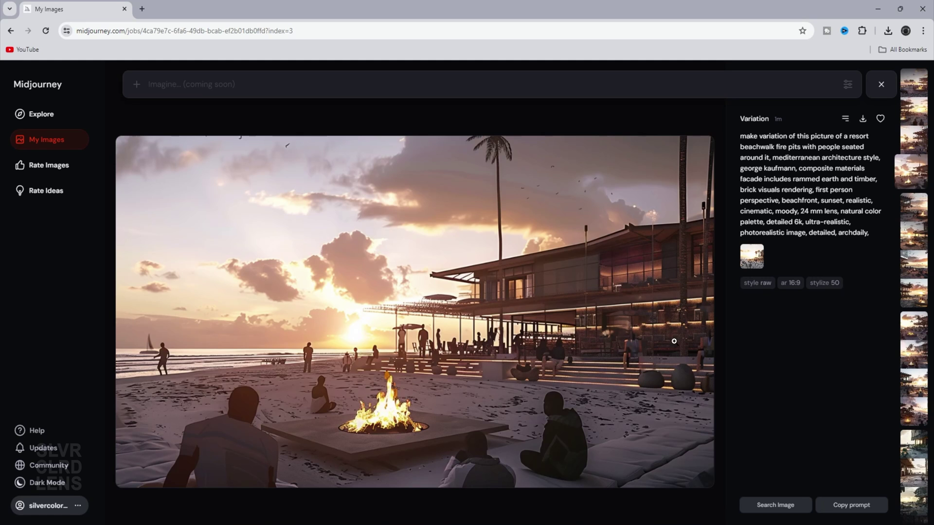
key(Left)
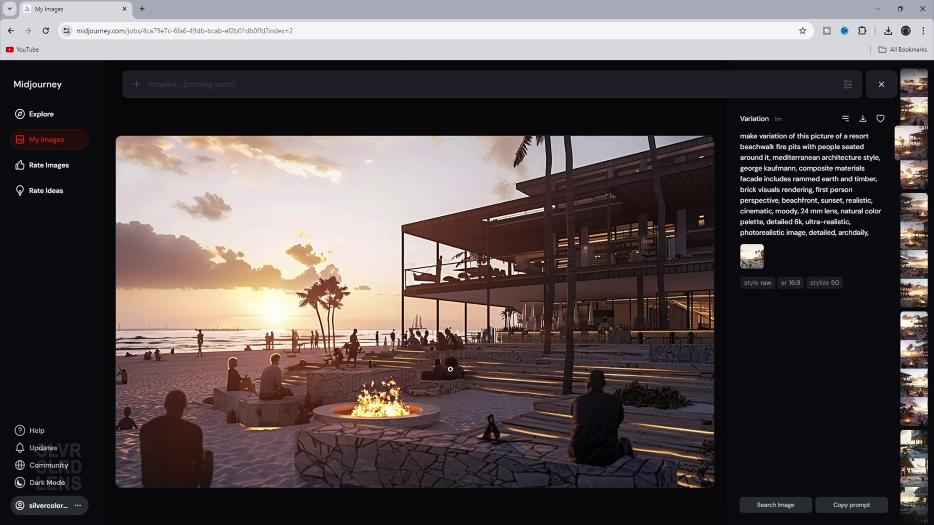
key(Right)
key(Left)
key(Left)
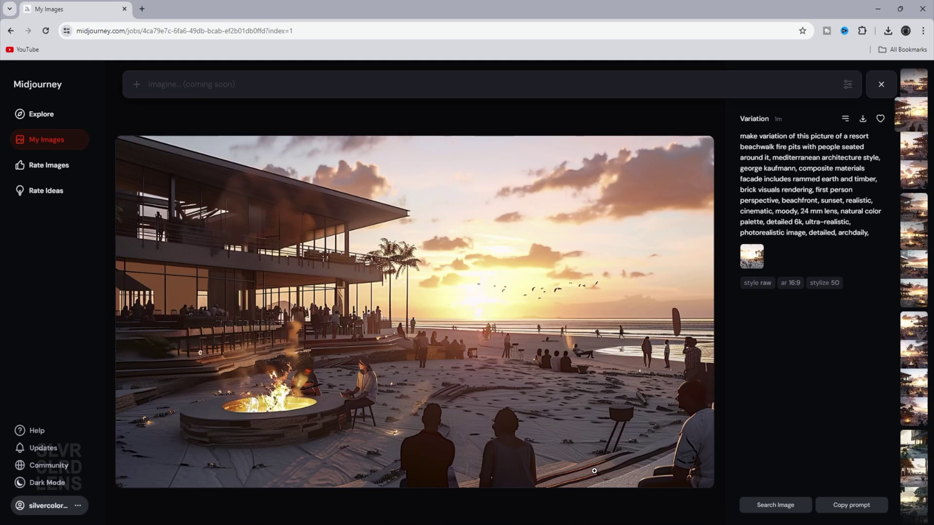
key(Left)
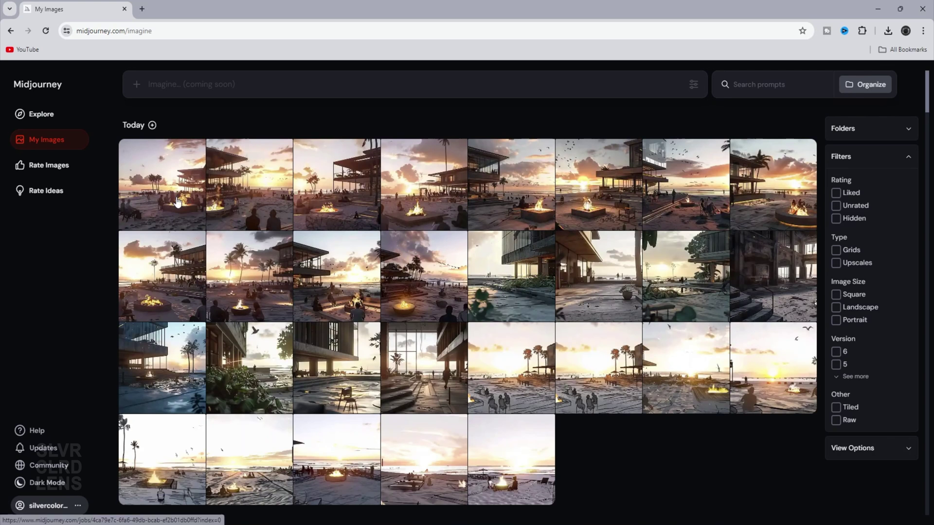
- Download the variation with people seated around the square sunset fire pit
click(182, 200)
key(Right)
key(Right)
key(Right)
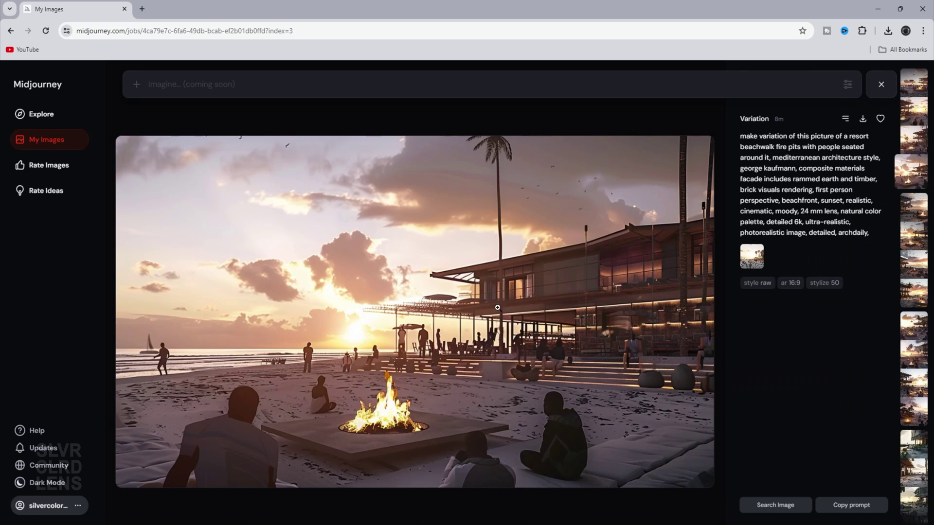
click(863, 119)
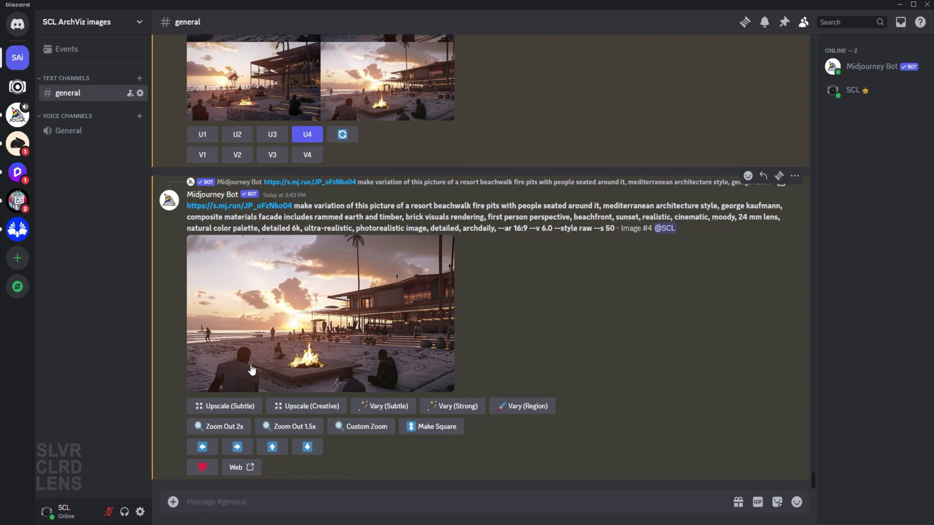
- Upload reference image 02 to the #general channel
right_click(250, 368)
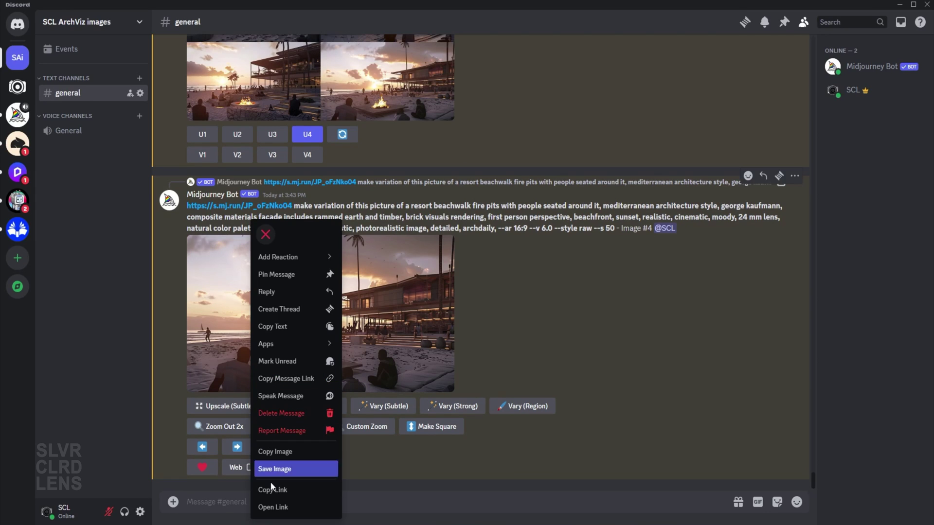
click(173, 502)
click(214, 395)
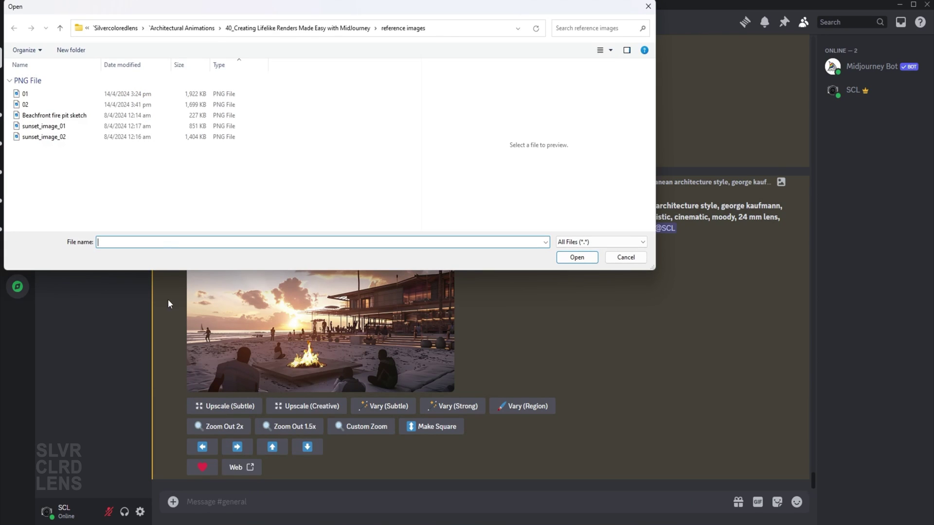
click(83, 105)
click(578, 256)
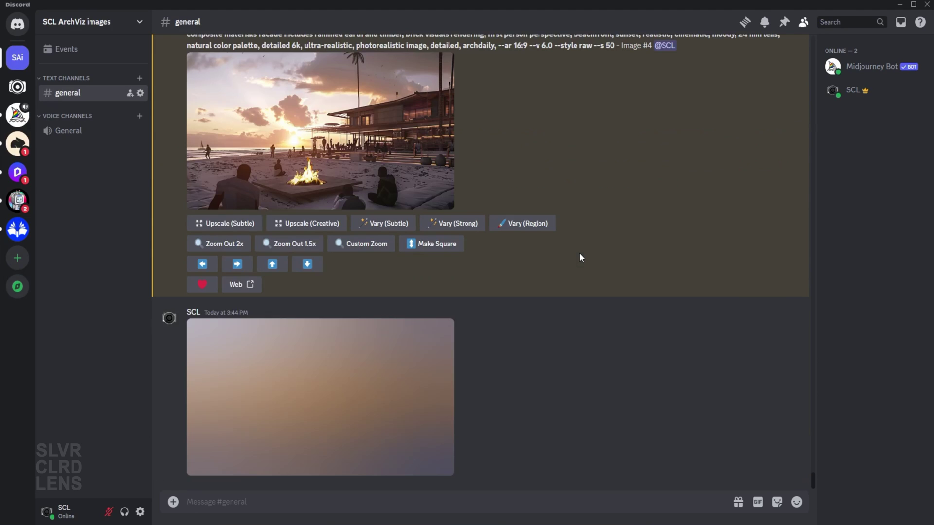
- Preview the uploaded 02.png and copy its image link
click(339, 431)
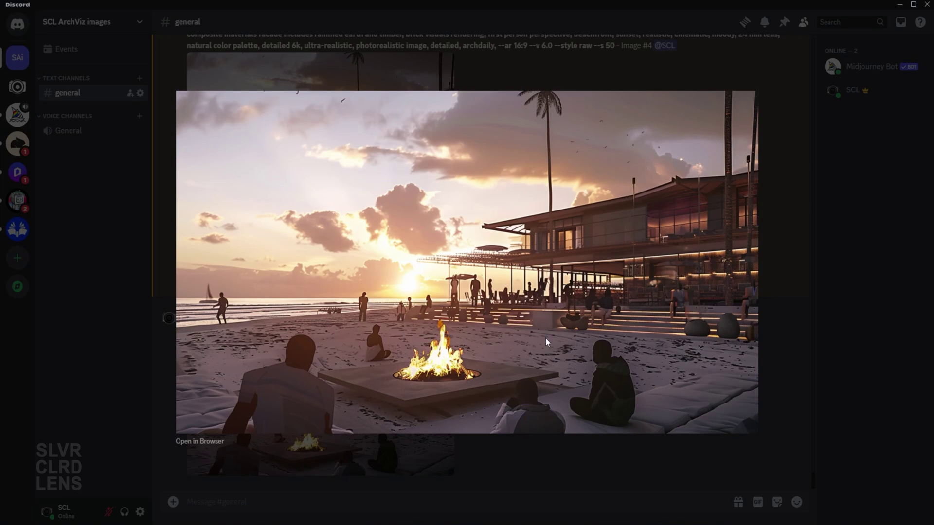
key(Escape)
right_click(291, 393)
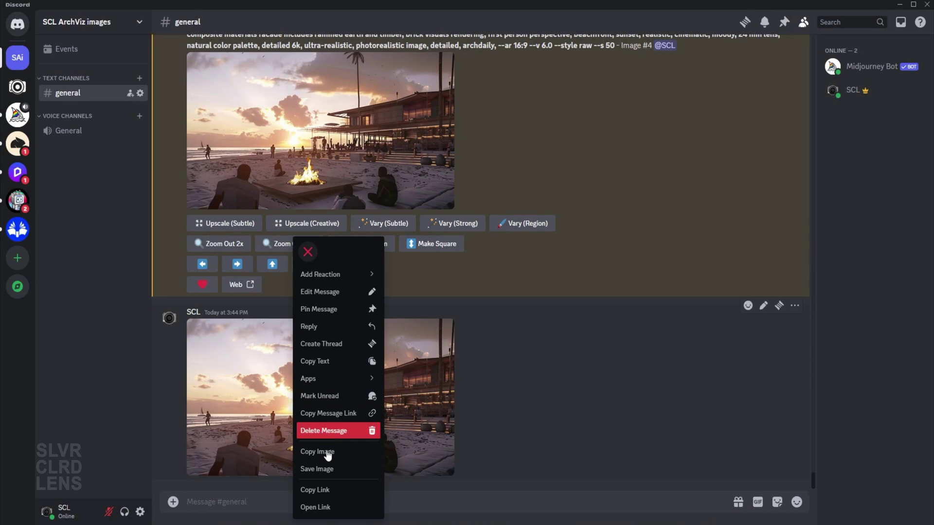
click(324, 491)
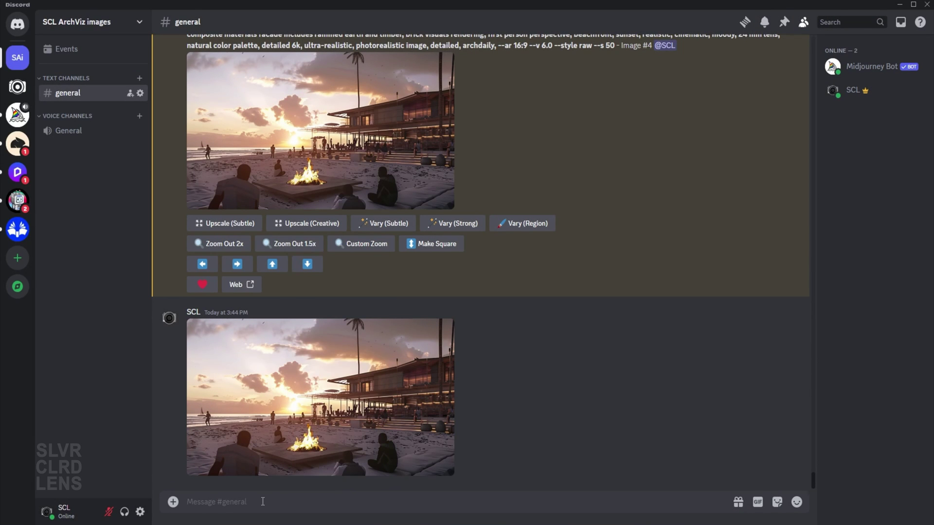
- Run /imagine with the 02 link, a Moroccan rammed-earth rest-space prompt, f/5.6, ISO 400, --ar 16:9 --v 6.0
text(/imagine)
key(Return)
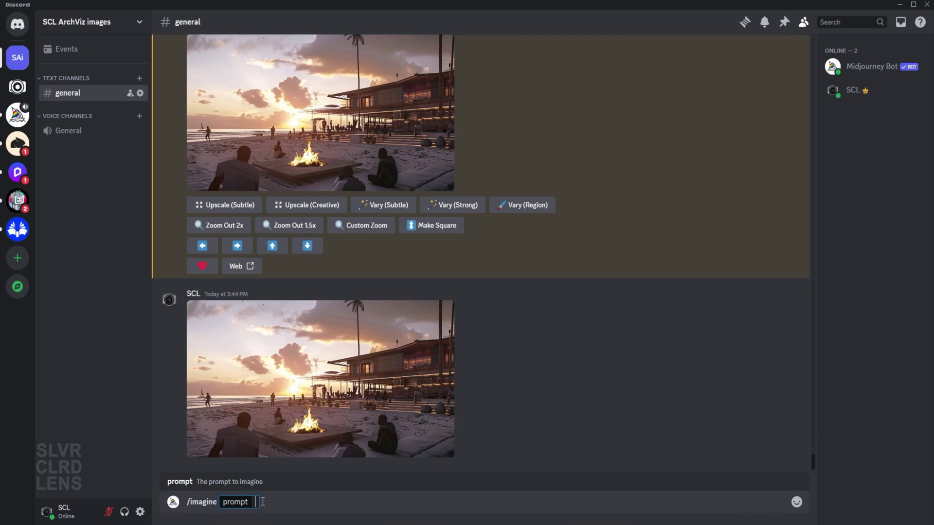
key(ctrl+v)
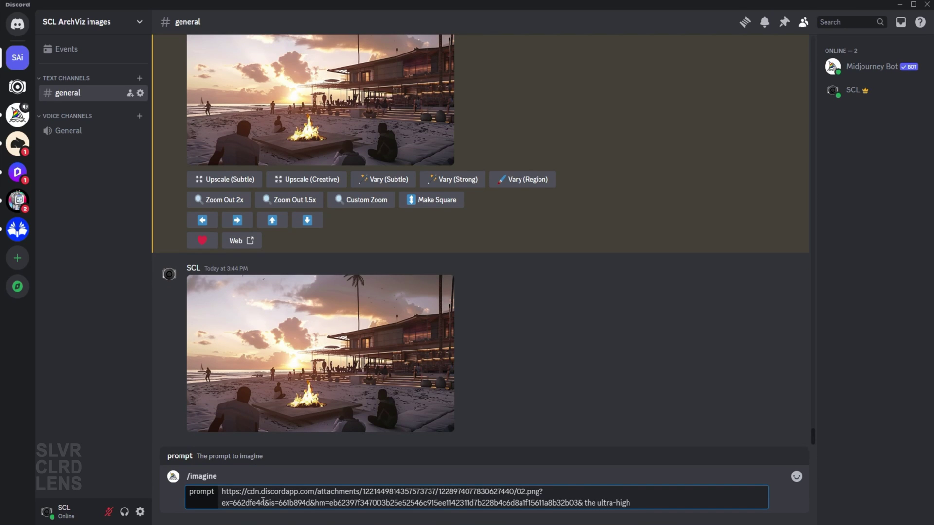
text(image shows a very classi)
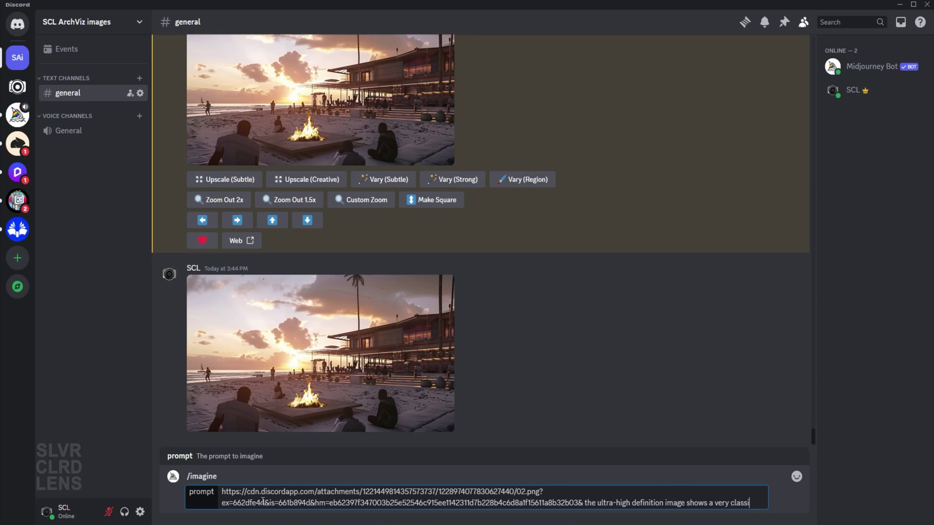
text(c public rest space located in morocco, george kaufmann, rammed earth and timber texture, real texture performance)
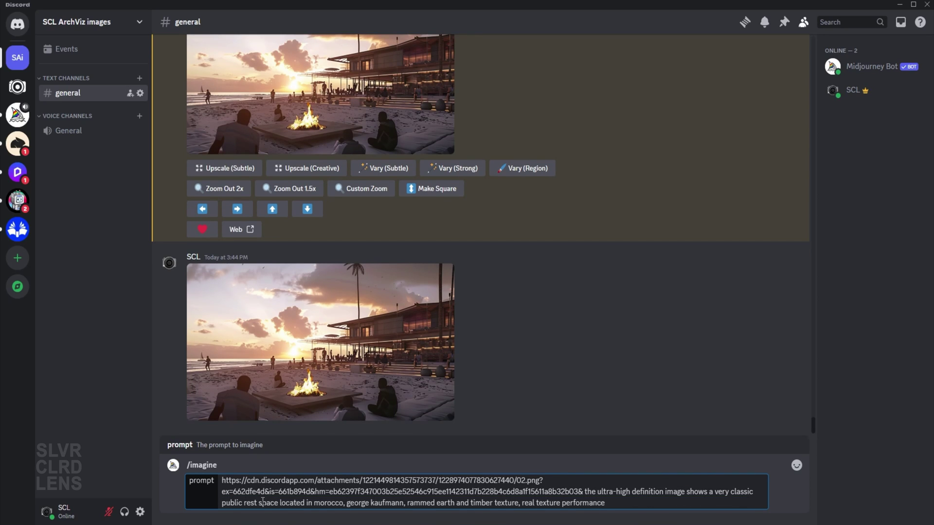
text(, mediterranean architecture style, shot by hassou X2D 100C 100MG IBIS PDAF f/2 elegant s)
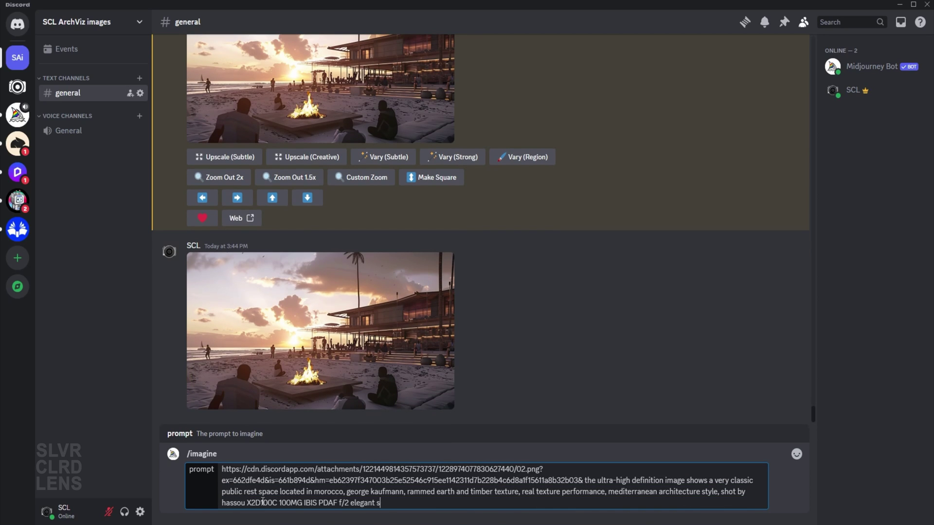
text(implicity, shot by hassouC 100MG IBIS PDAF f/2)
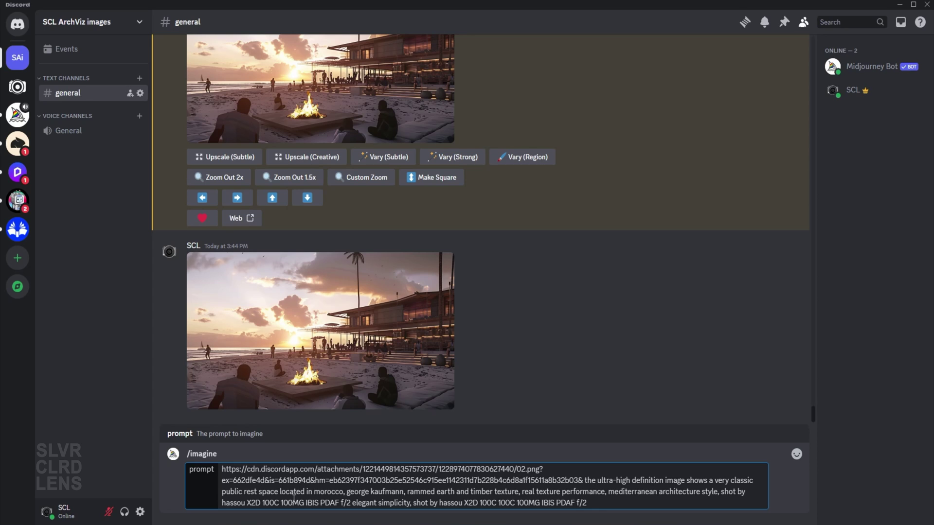
key(ctrl+shift+Left)
key(ctrl+shift+Left)
key(ctrl+shift+Left)
key(ctrl+shift+Left)
key(ctrl+shift+Left)
key(ctrl+shift+Left)
key(ctrl+shift+Left)
key(ctrl+shift+Left)
key(ctrl+shift+Left)
text(photorealism set your camera to manual mode f/5.6, ISO 400 --ar)
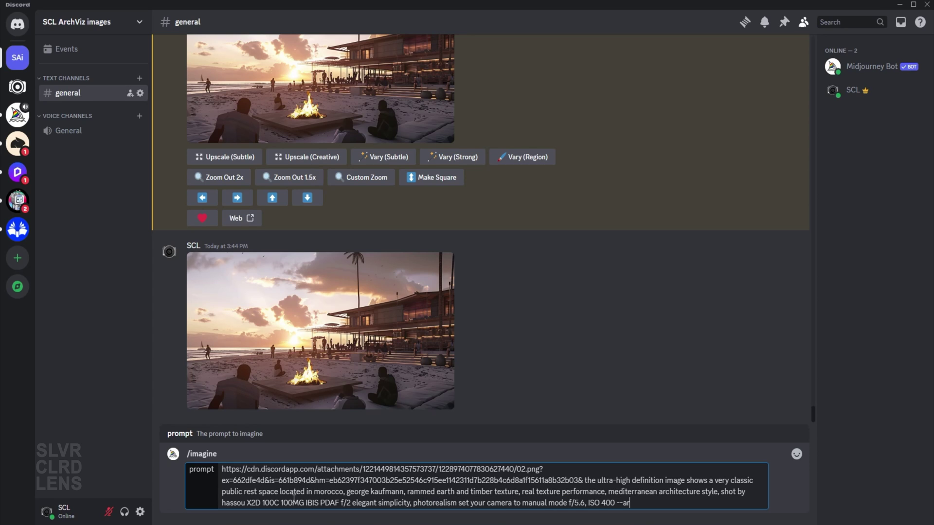
text( 16:9 --v 6.0)
key(Return)
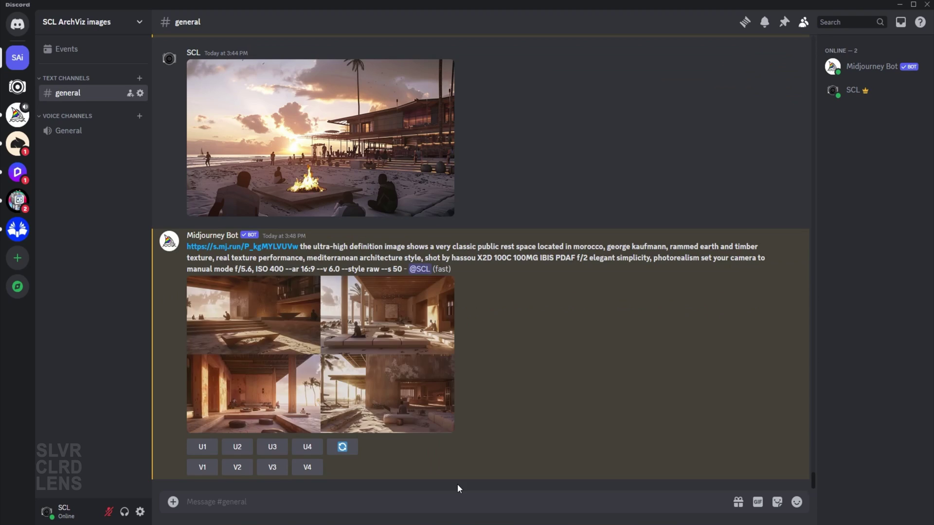
- Browse the resulting grid and copy the fire-pit image's link
click(340, 350)
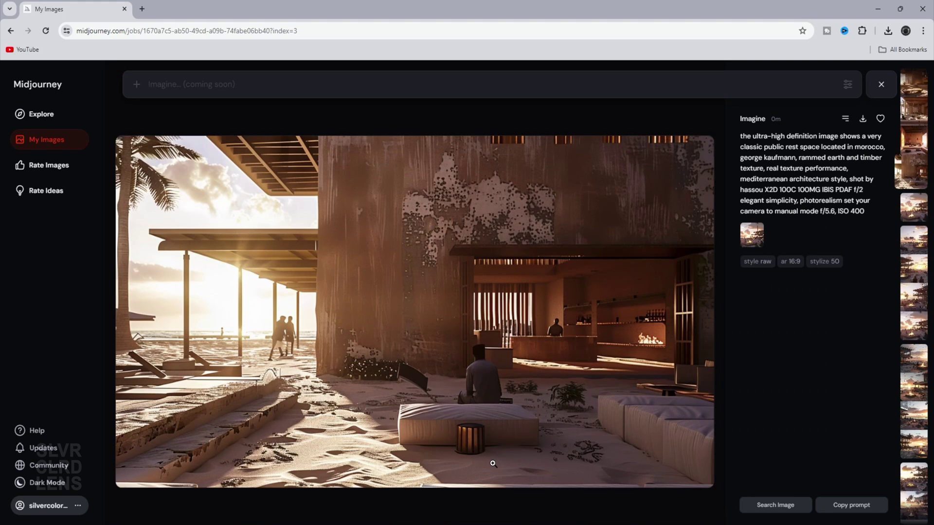
key(Left)
key(Left)
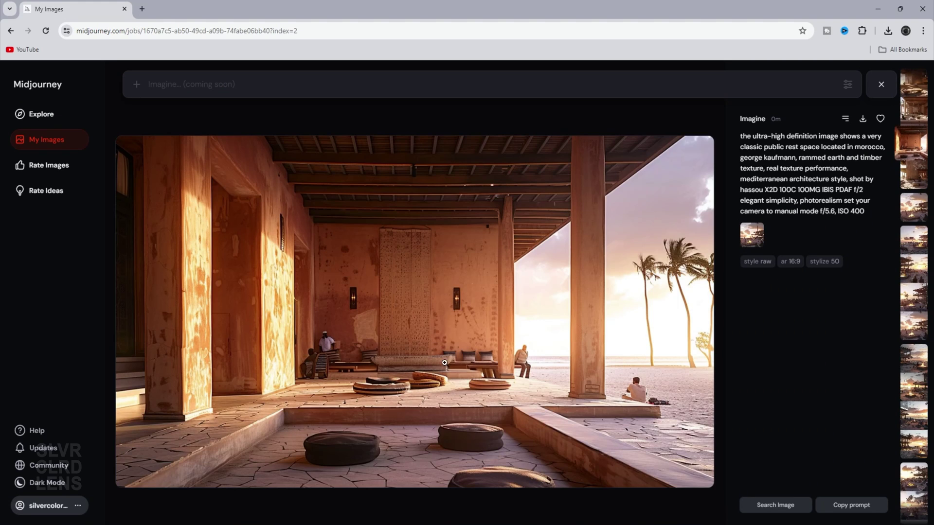
key(Left)
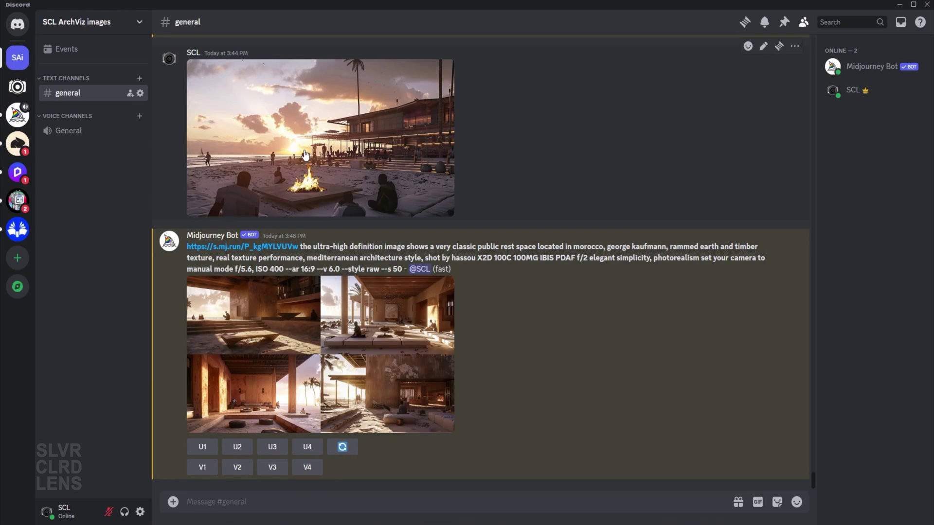
right_click(305, 153)
click(343, 402)
- Start /imagine with the fire-pit image link followed by the Moroccan rest-space prompt
text(/imagine)
key(Tab)
key(ctrl+v)
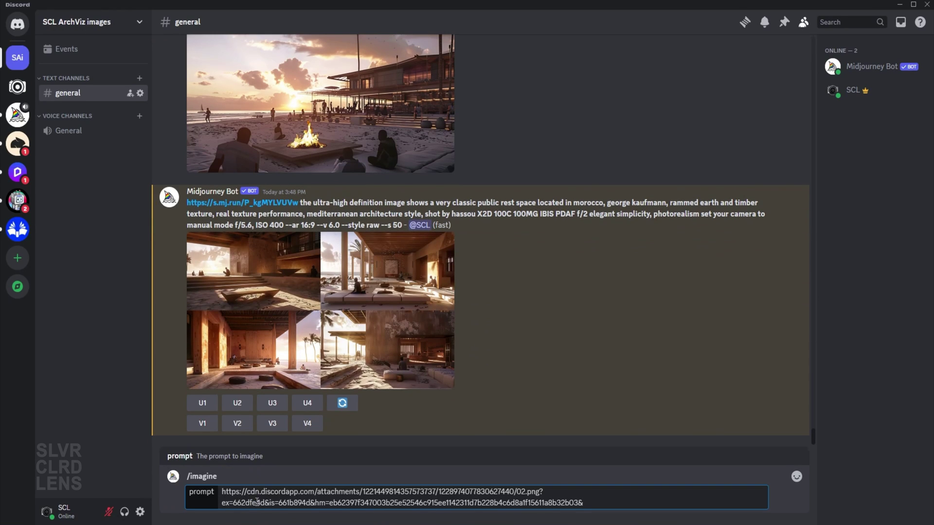
drag(188, 202, 340, 225)
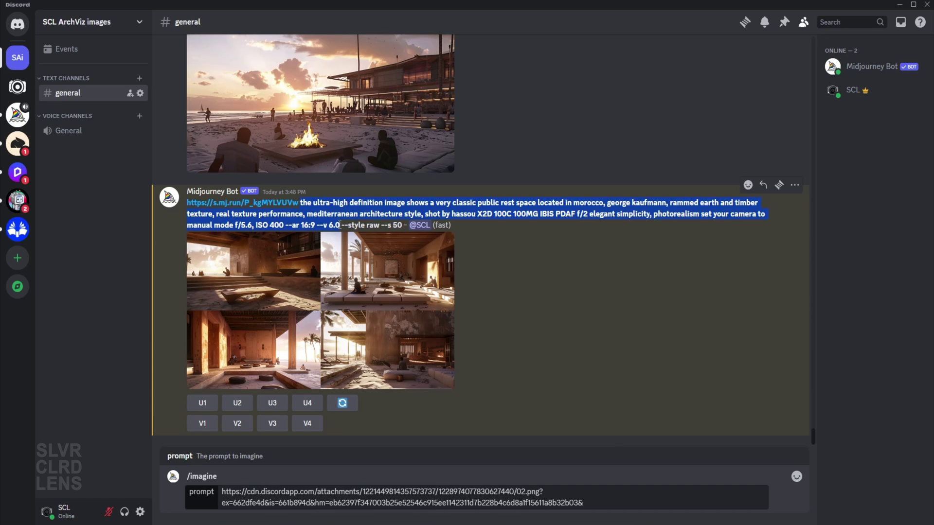
key(ctrl+c)
key(ctrl+v)
- Prepend the beachwalk fire-pit prompt, remove the duplicate opening phrase, and submit the combined prompt
scroll(316, 214, up, 8)
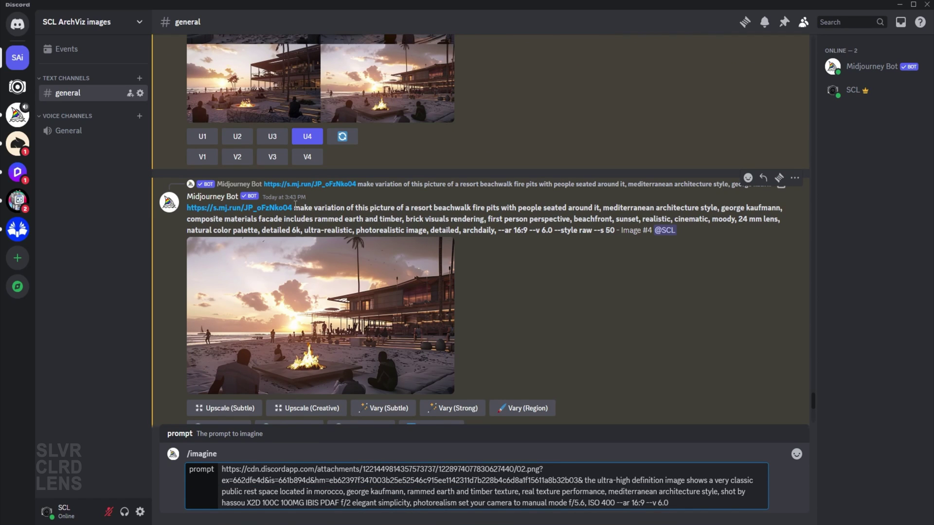
drag(188, 205, 500, 230)
scroll(528, 312, down, 5)
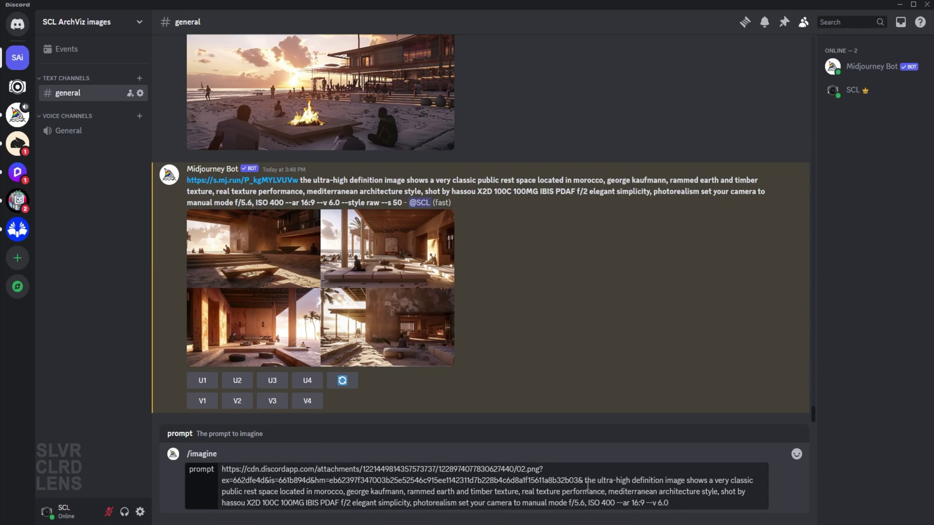
click(587, 481)
key(ctrl+v)
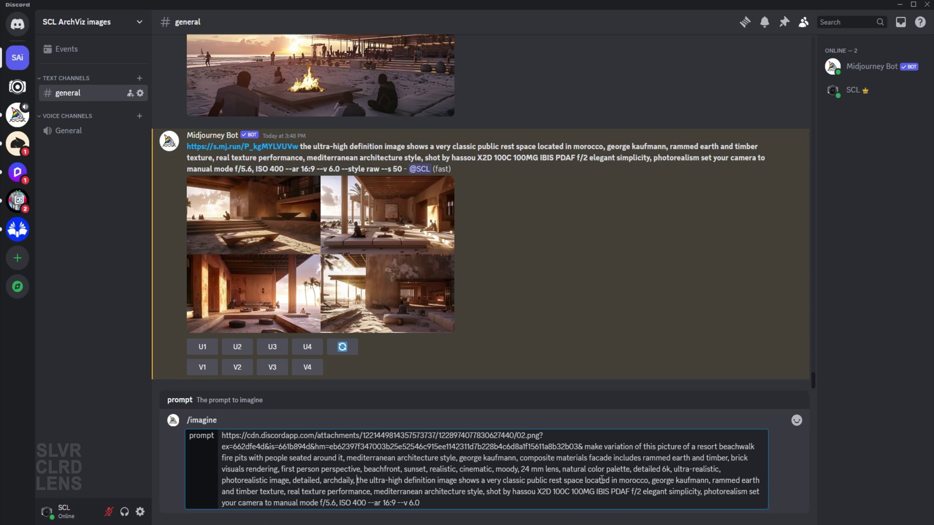
shift+click(585, 481)
key(BackSpace)
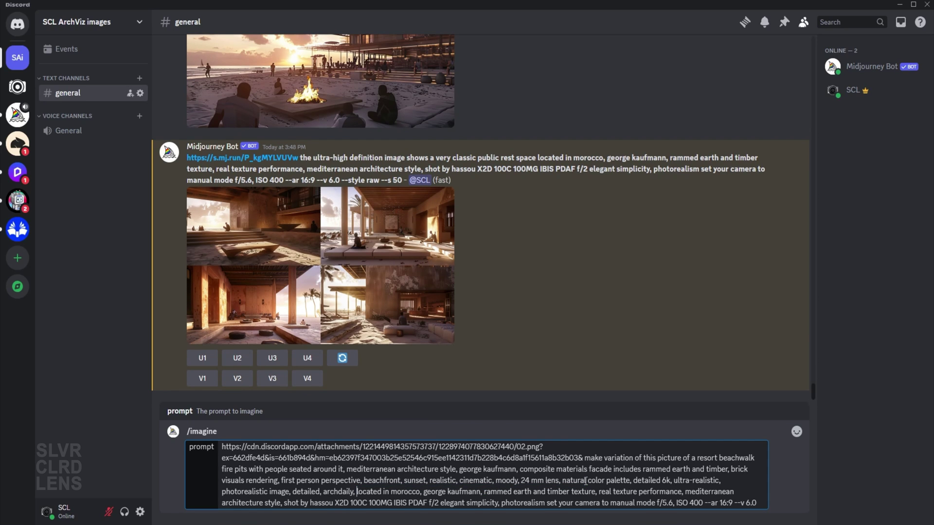
key(Return)
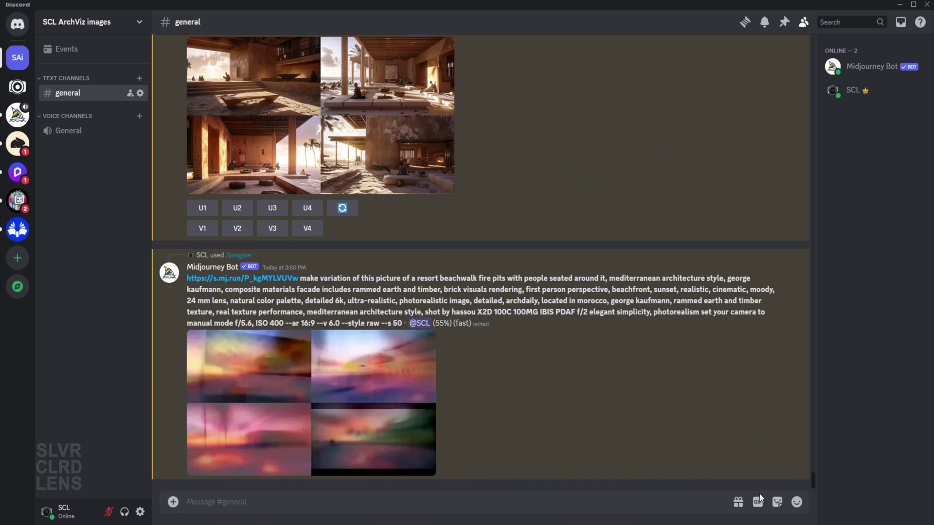
- Browse the four finished beachwalk fire-pit renders full size on midjourney.com
click(290, 323)
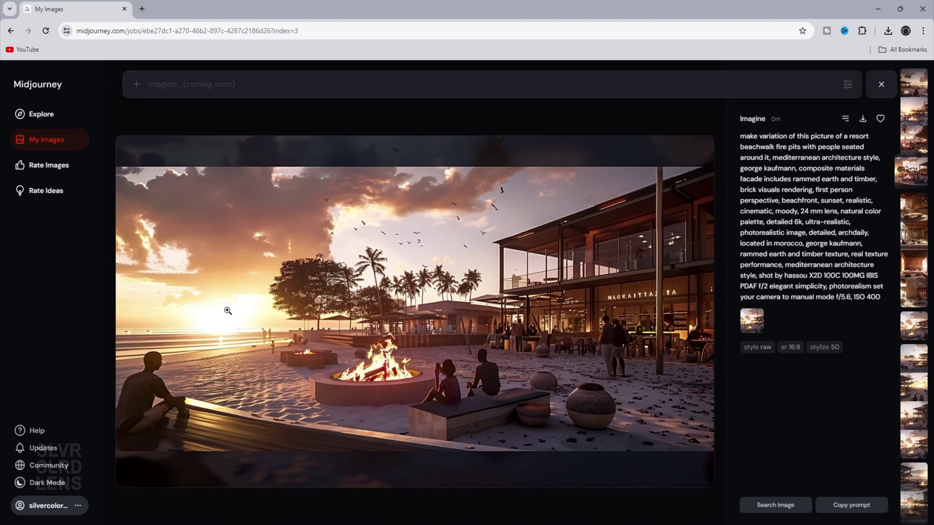
key(Left)
key(Left)
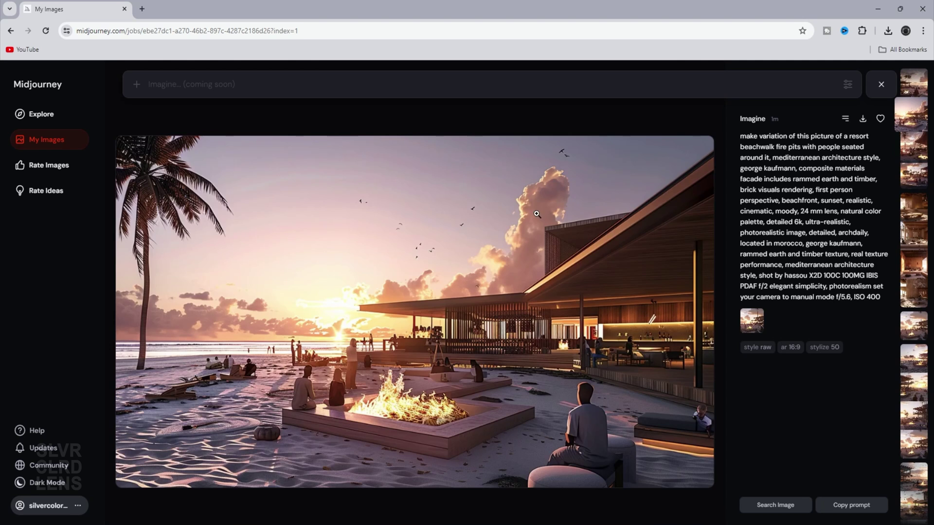
key(Left)
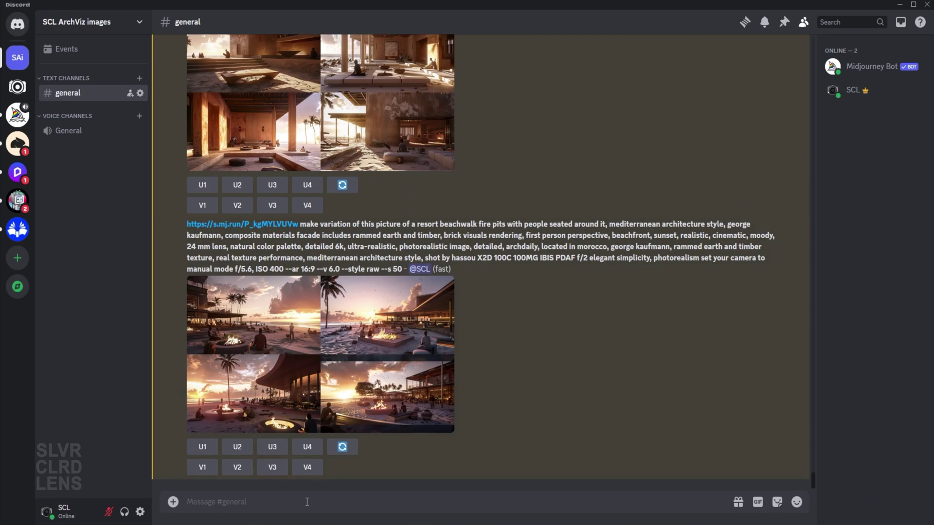
- Copy the fire-pit image link and paste it into a new /imagine prompt
scroll(481, 262, down, 5)
right_click(291, 272)
click(321, 490)
text(/imagine)
key(Tab)
key(ctrl+v)
- Paste the beachwalk fire-pit prompt after the link, add 'arabic' before 'people', and submit
drag(301, 180, 340, 226)
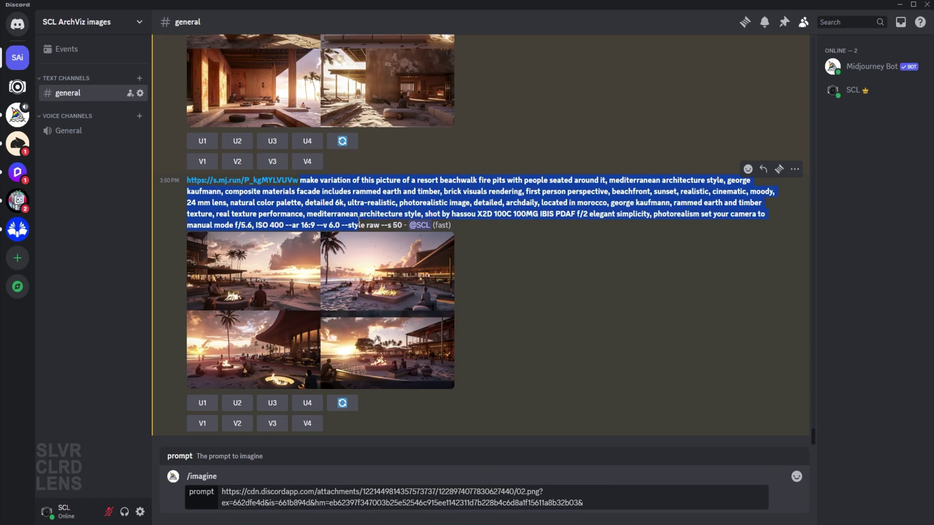
key(ctrl+c)
click(627, 463)
key(ctrl+v)
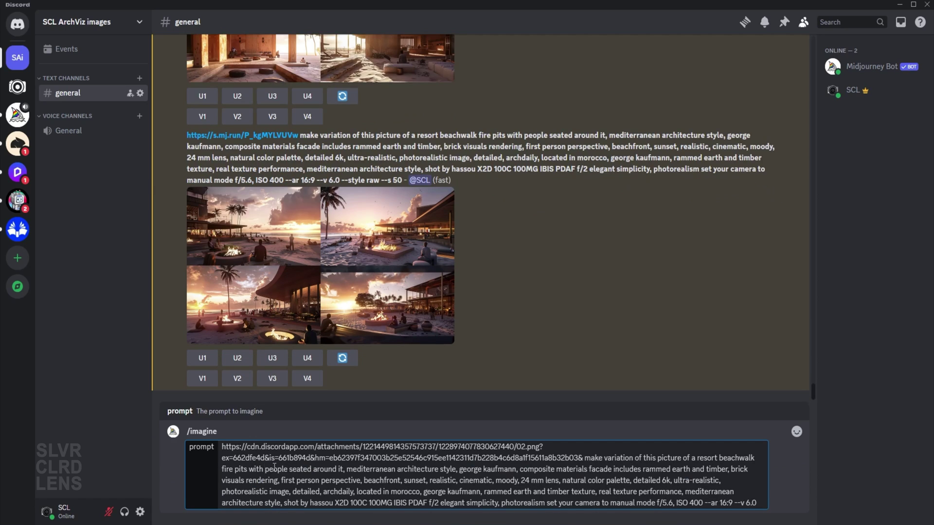
text(arabic)
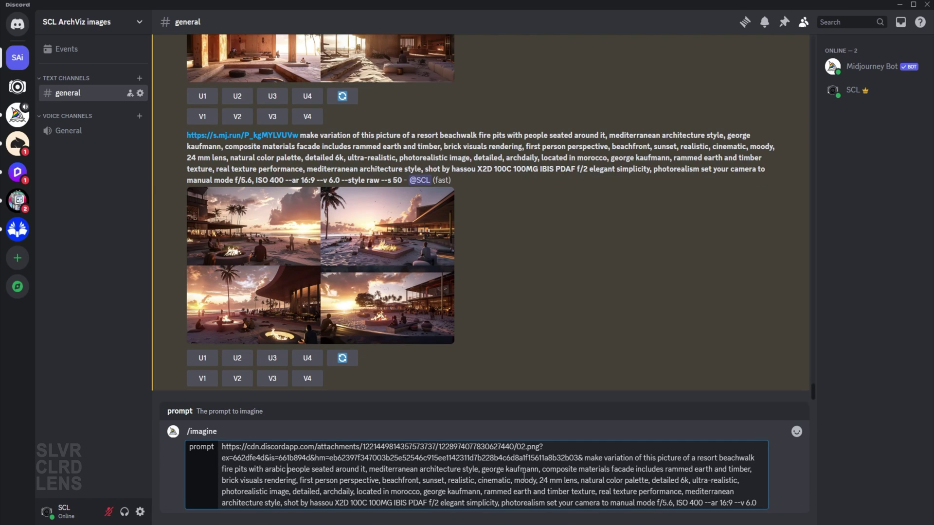
key(Return)
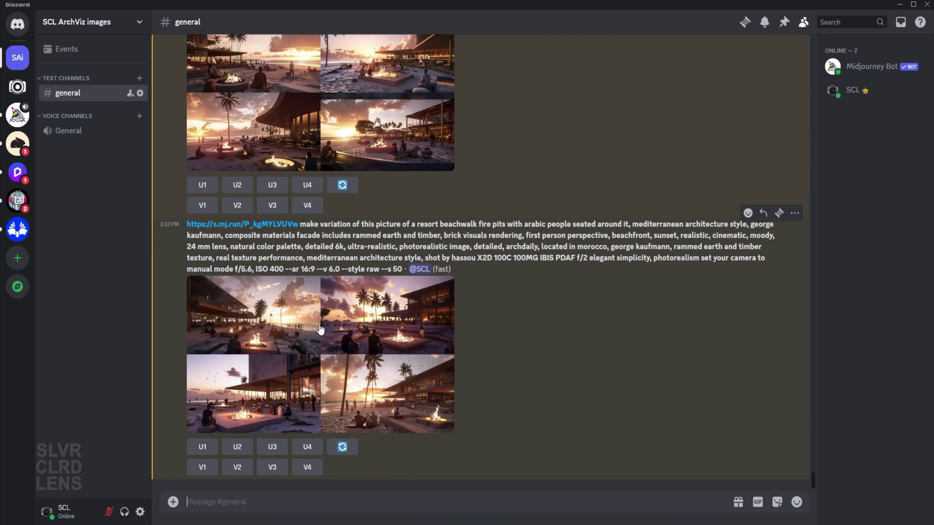
- Step back through all four arabic-people fire-pit variations on midjourney.com, then return to Discord
click(399, 341)
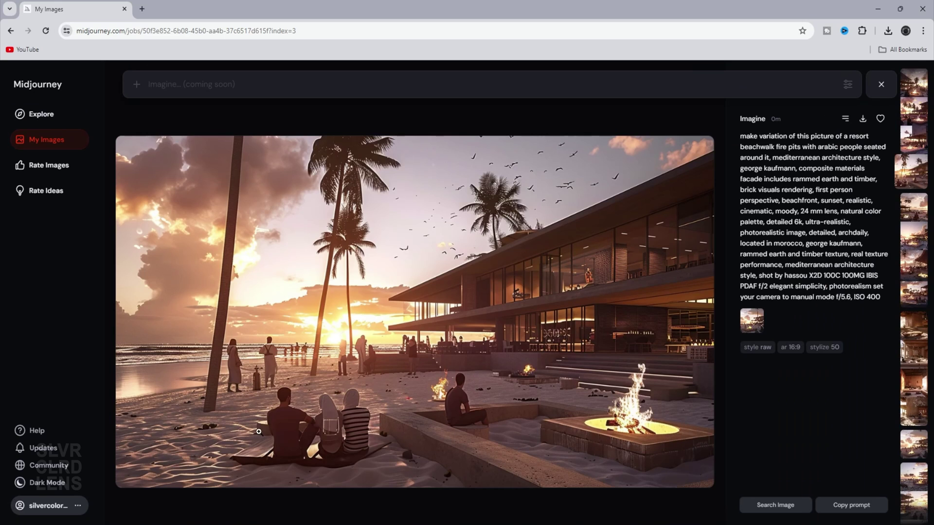
key(Left)
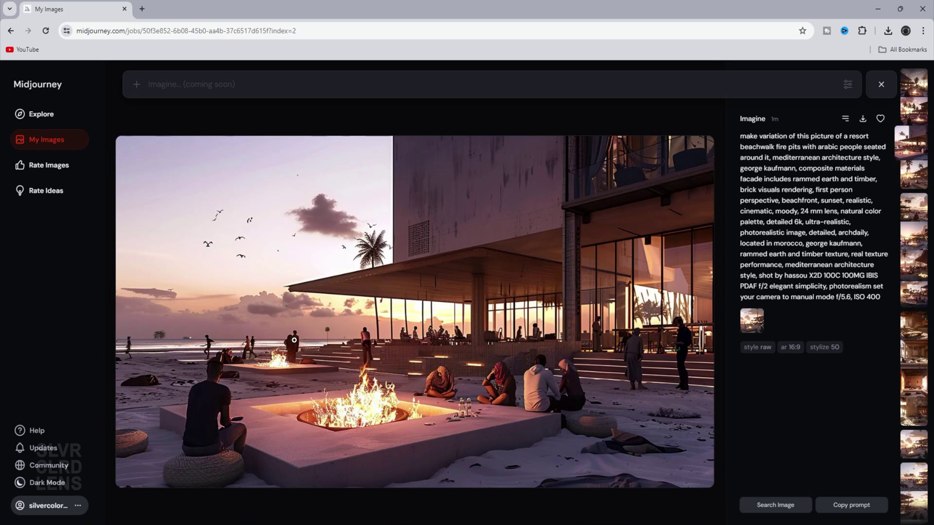
key(Left)
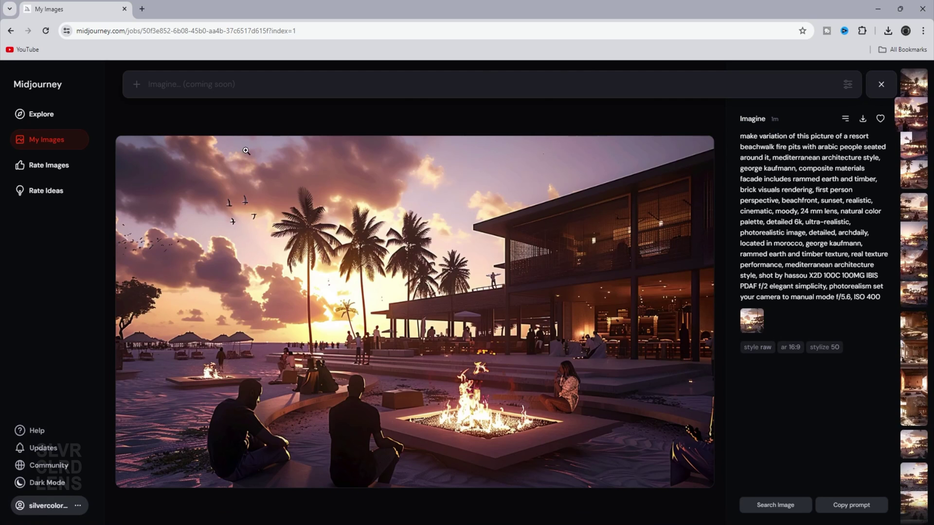
key(Left)
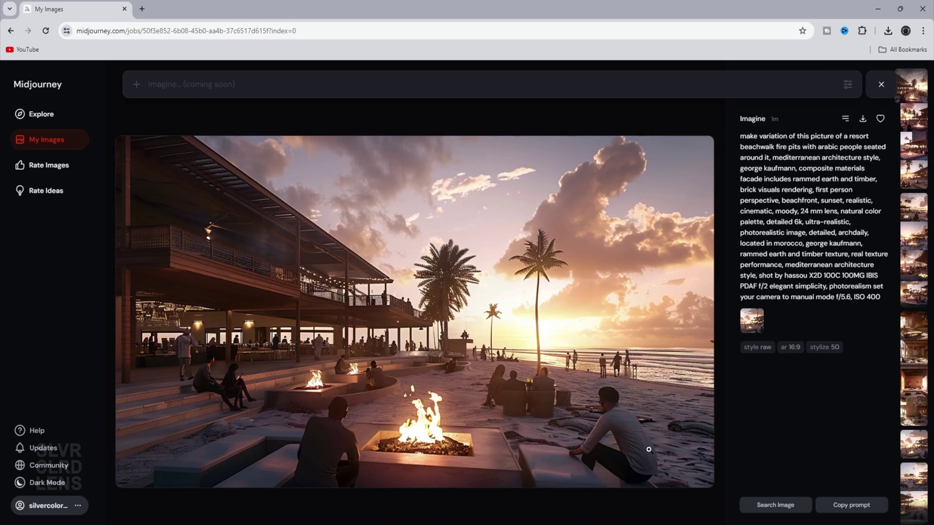
key(alt+Tab)
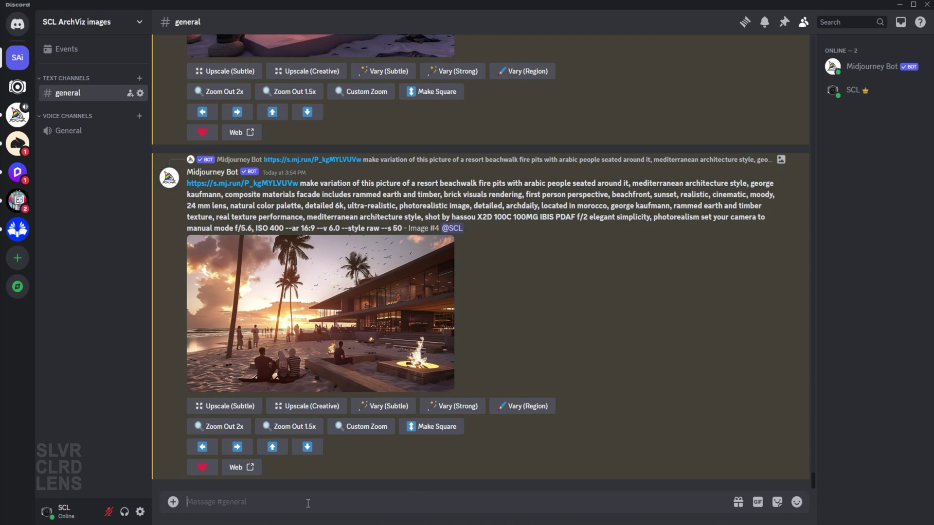
- Start a file upload and preview images 01, 02, 03, the fire-pit sketch and both sunset images
click(173, 502)
click(201, 395)
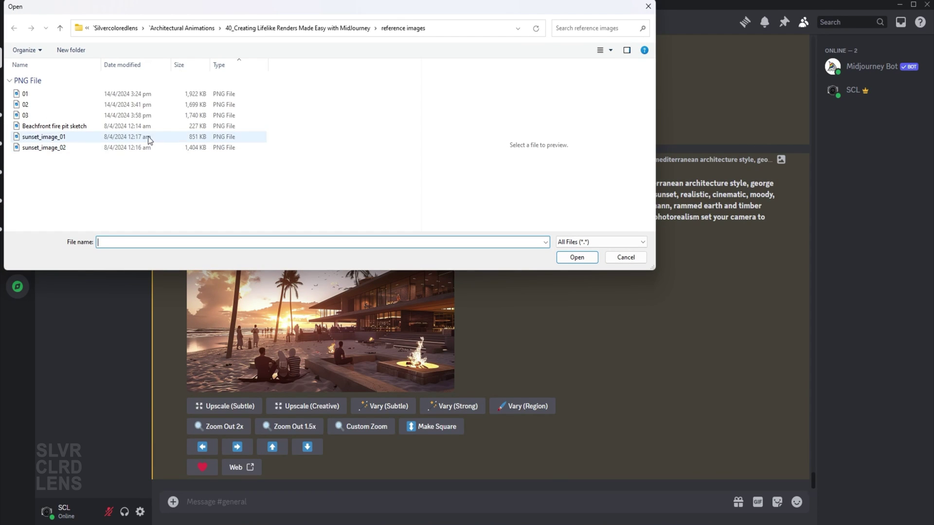
click(57, 94)
click(55, 105)
click(56, 115)
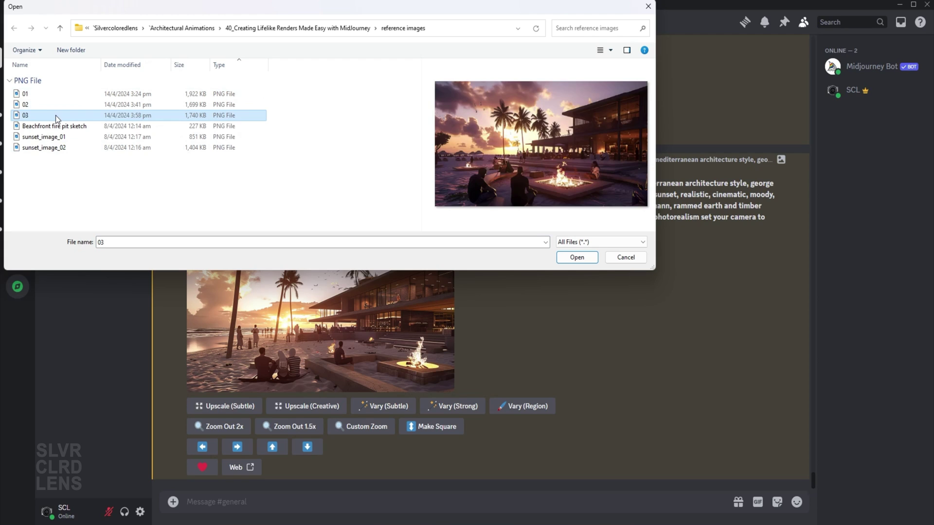
click(55, 126)
click(56, 136)
click(56, 146)
- Attach sunset_image_01, sunset_image_02 and 03 and send them to #general
click(57, 139)
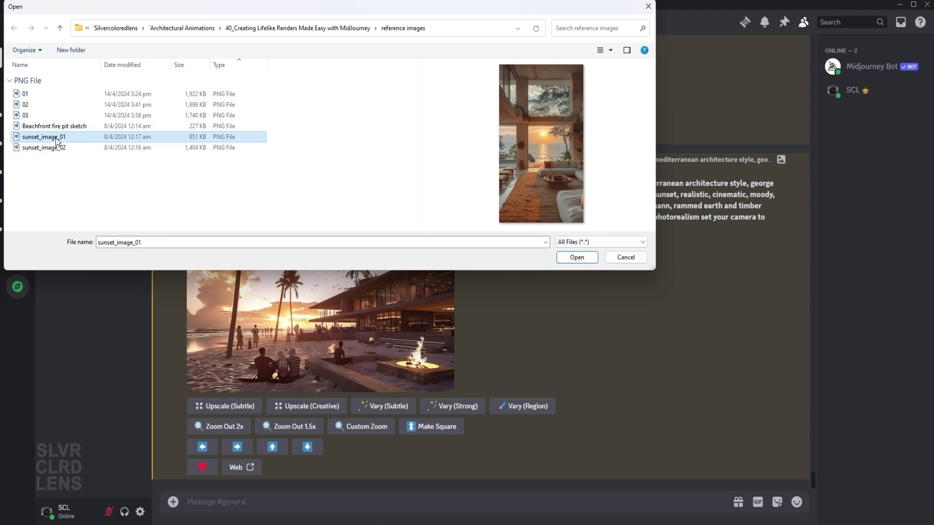
ctrl+click(57, 147)
ctrl+click(48, 115)
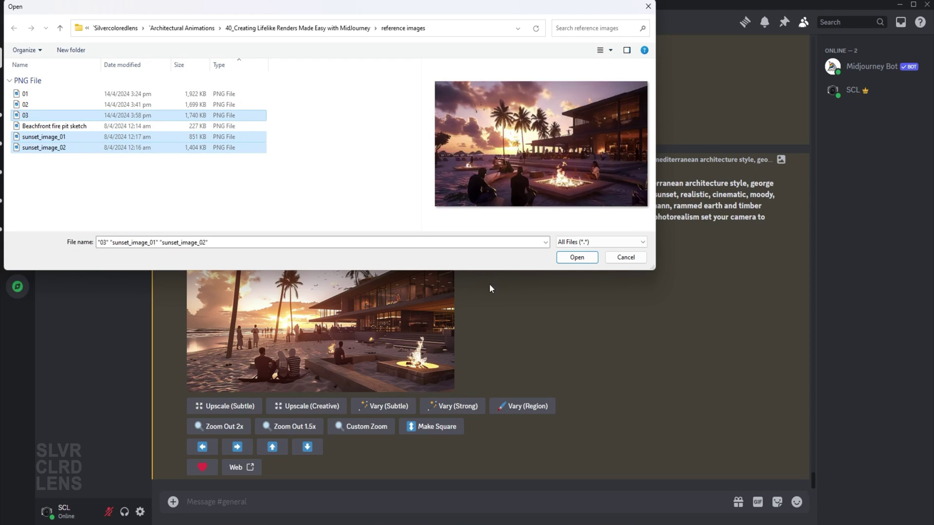
click(577, 258)
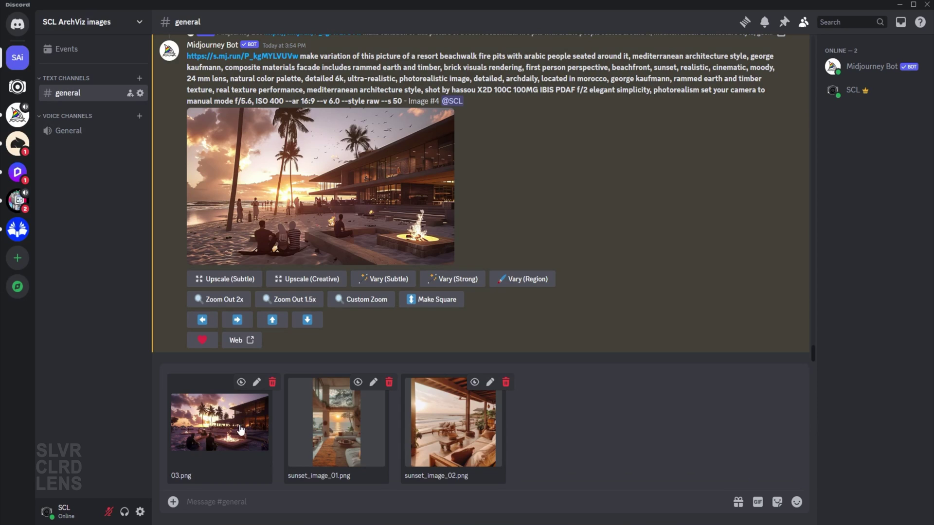
key(Return)
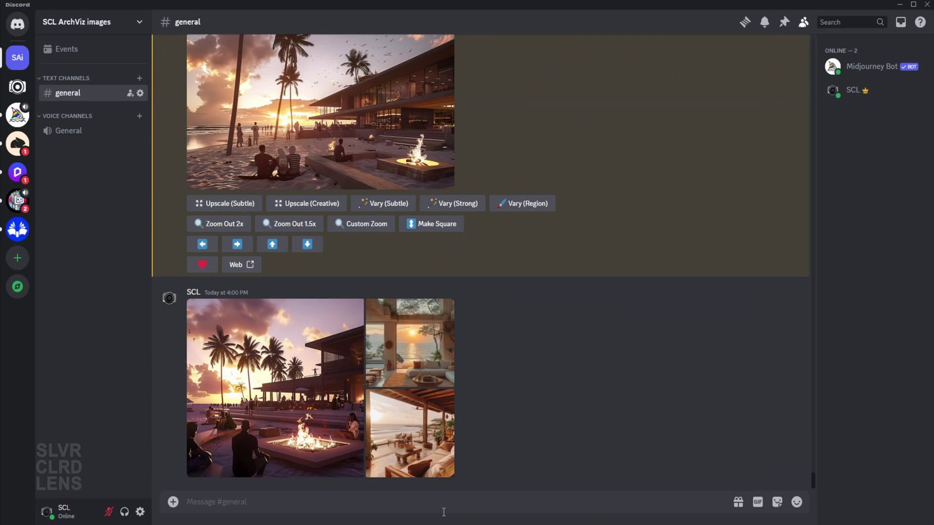
- Write an /imagine prompt: arabic people seated at the firepit area, beachfront, sunset, --v 6.0 --sref
text(/imag)
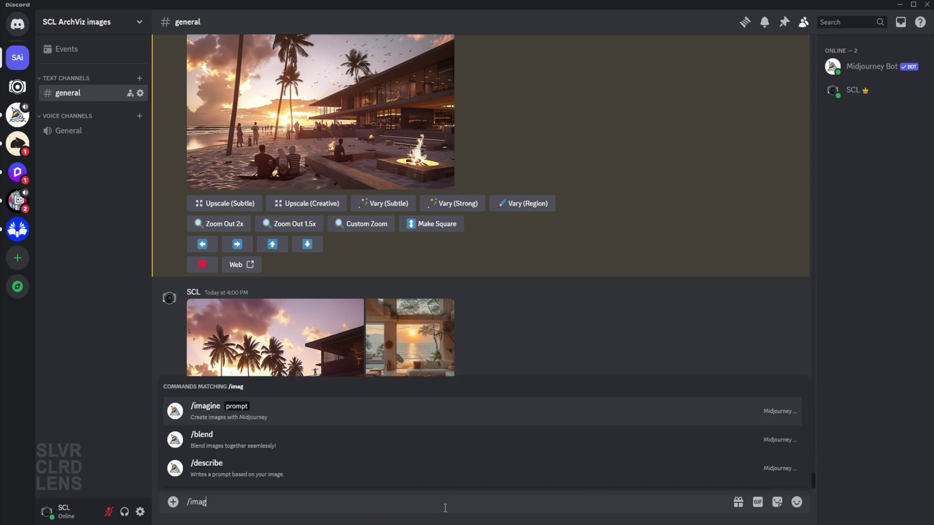
key(Tab)
text(people seated)
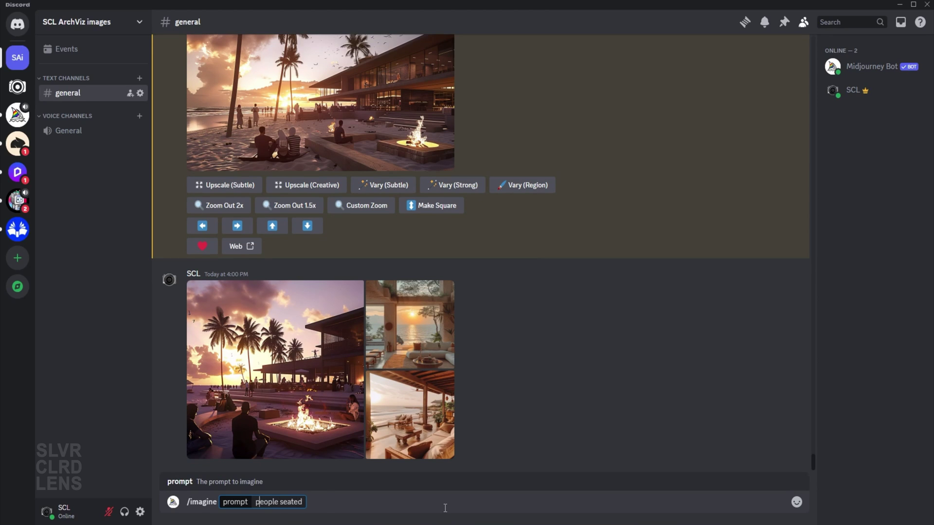
text(arabic)
key(End)
text(at the firepit area, beachfront)
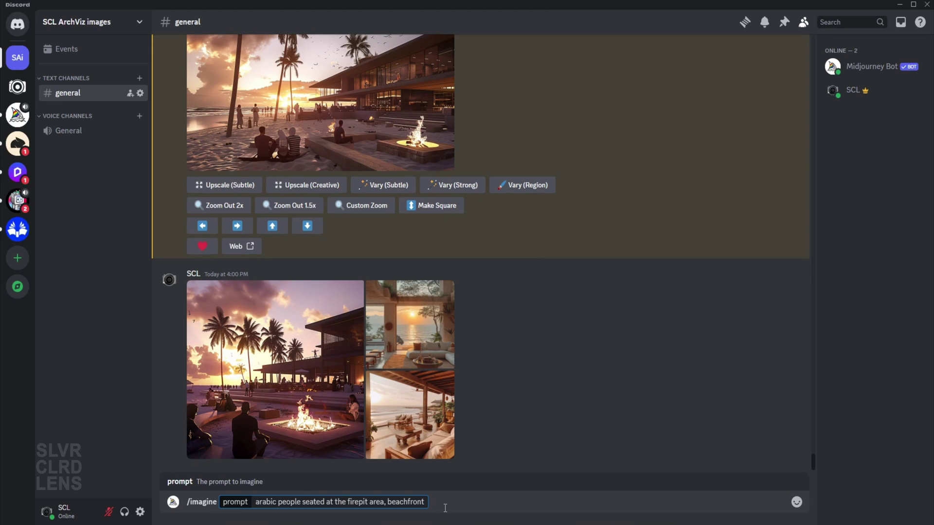
text(, sunset, --v 6.0 --sref)
- Add the three reference image links plus --sw 100 --seed 2222 --style raw --s 50, and submit
right_click(313, 350)
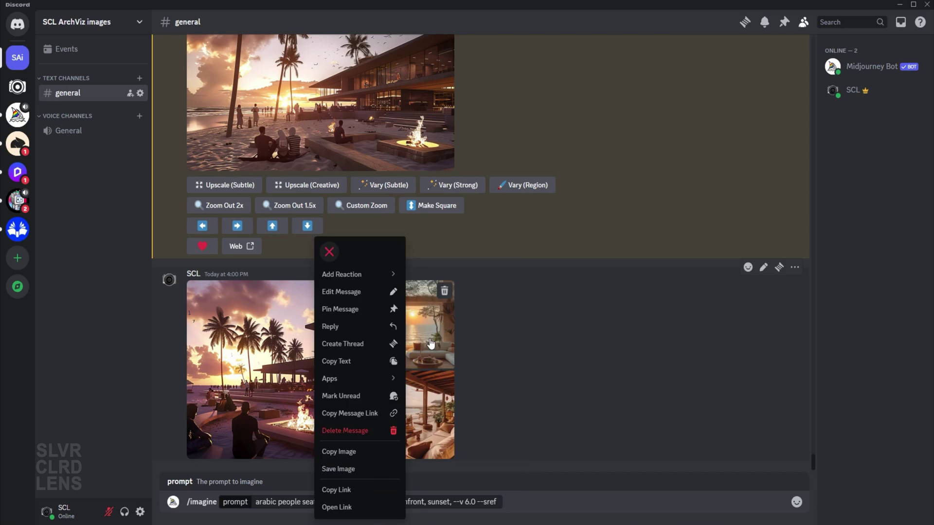
click(336, 486)
key(ctrl+v)
key(ctrl+v)
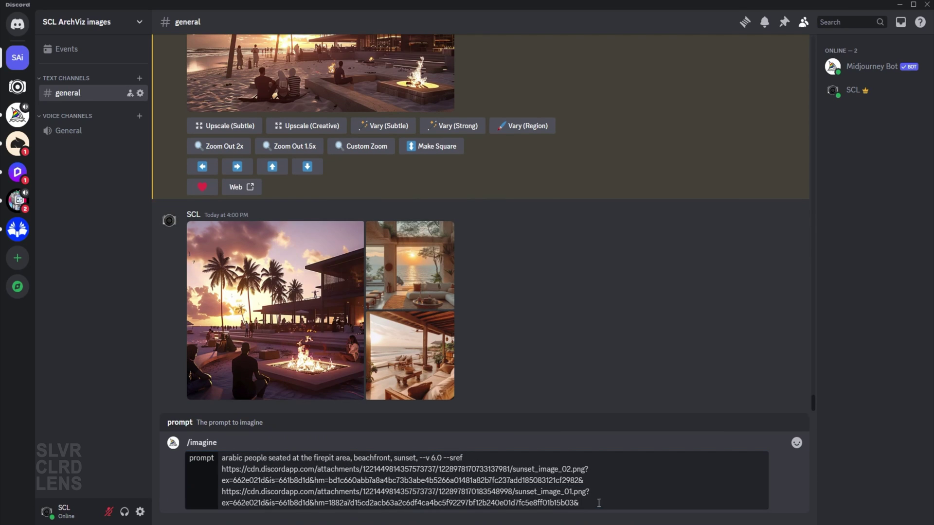
key(ctrl+v)
text(--sw 100 --seed 2222 --styl)
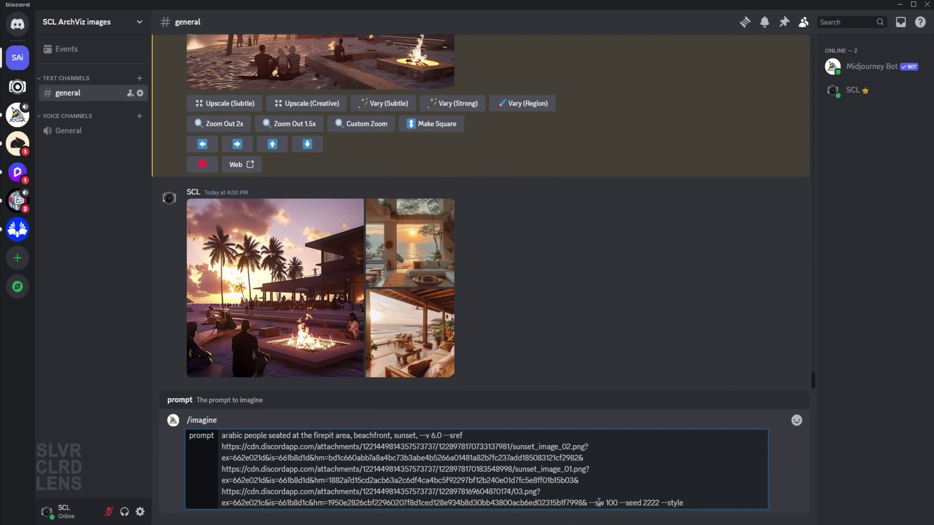
text(e raw --s 50)
key(Return)
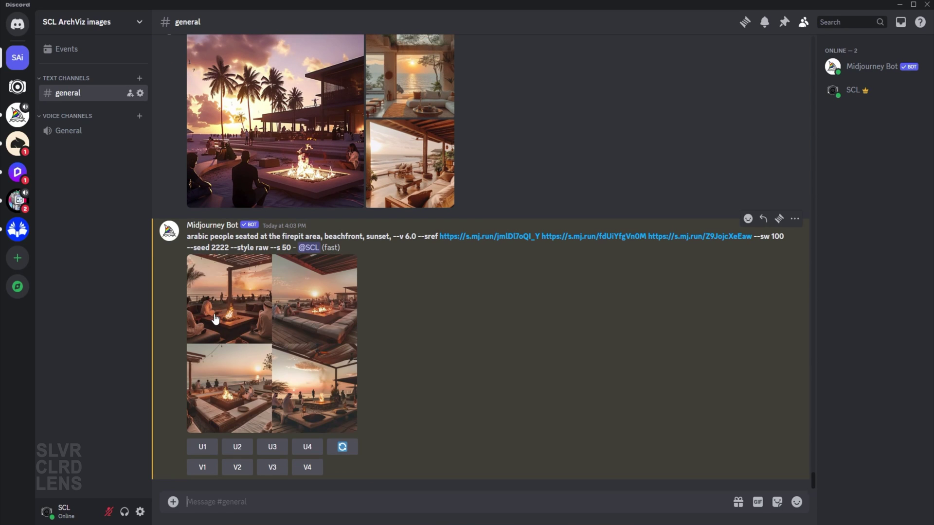
click(216, 320)
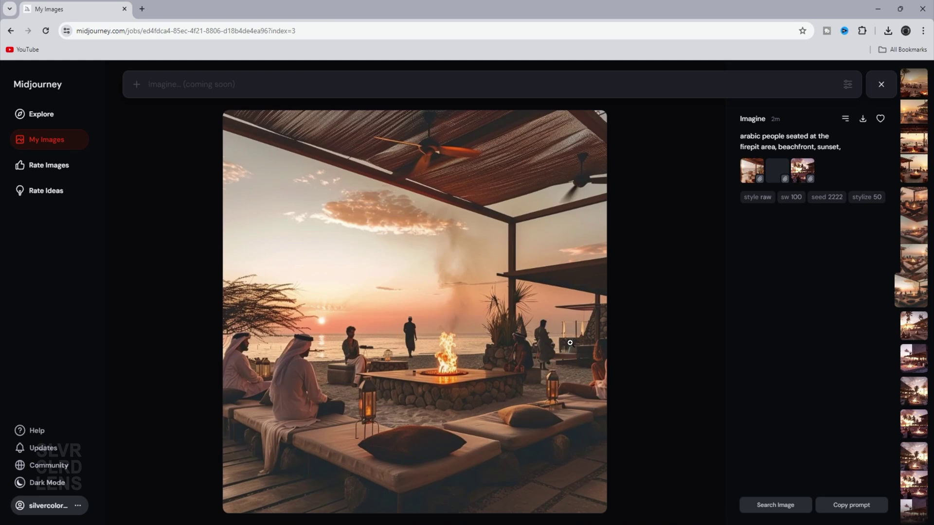
key(Left)
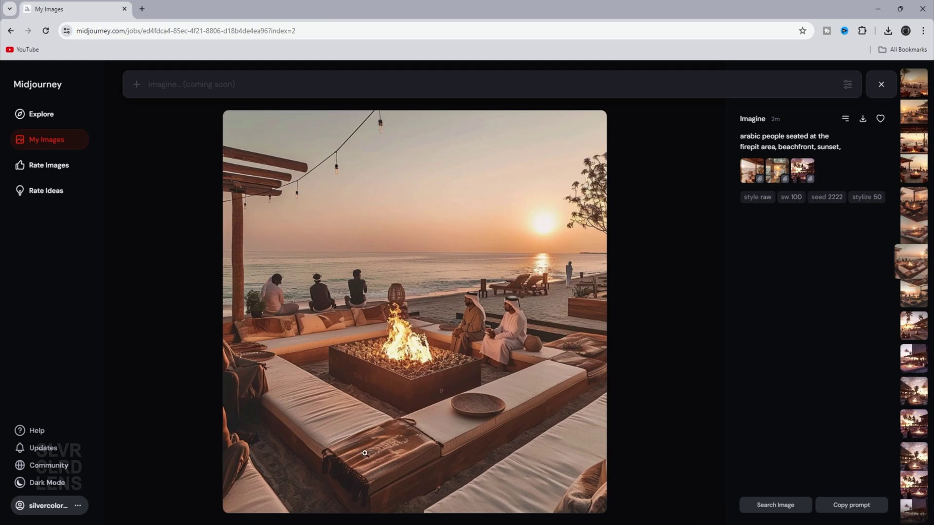
key(Left)
key(Left)
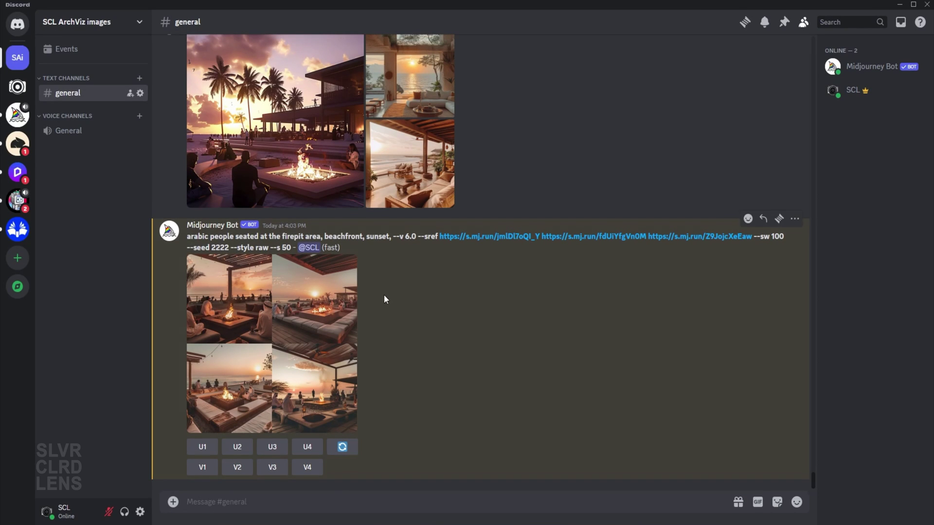
- Re-run the bot's style-referenced prompt via /imagine with --ar 16:9 added, then enlarge the result
drag(187, 241, 291, 249)
key(ctrl+c)
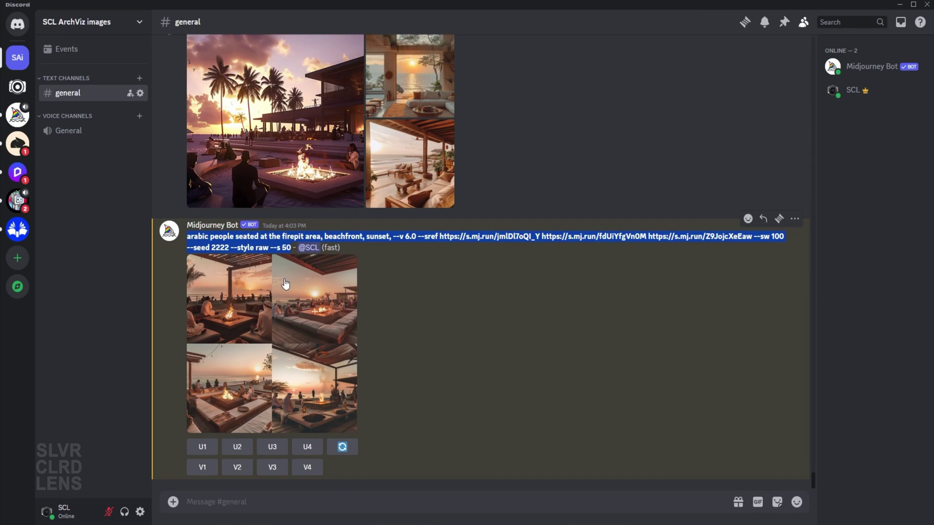
click(216, 502)
text(/imagine)
key(Tab)
key(ctrl+v)
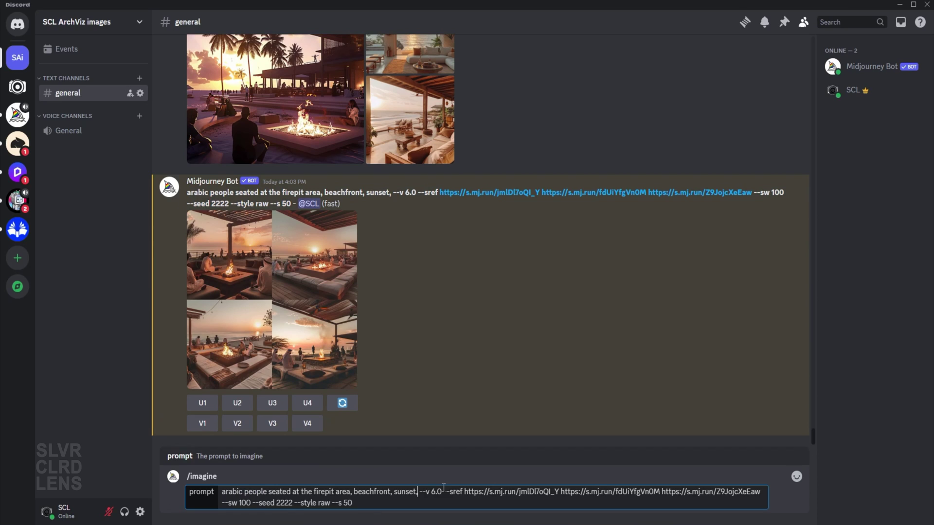
text(--ar 16:9)
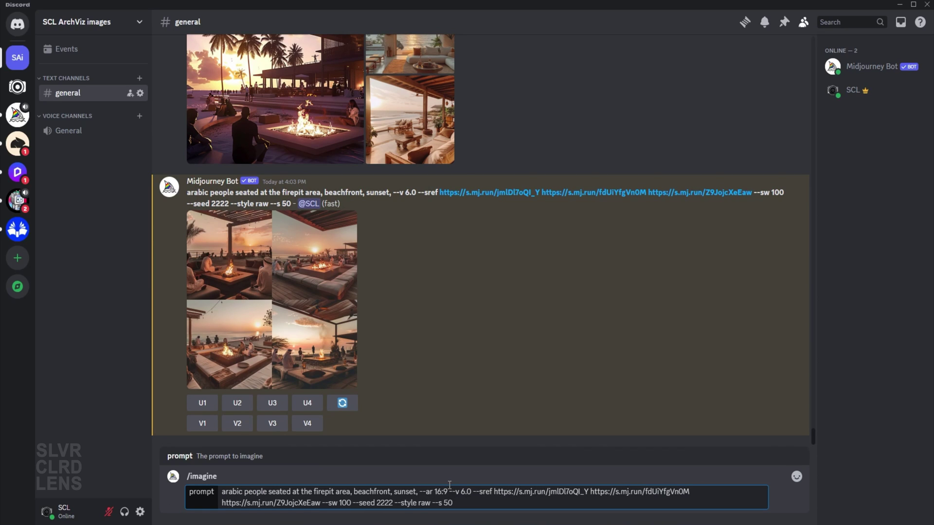
key(Return)
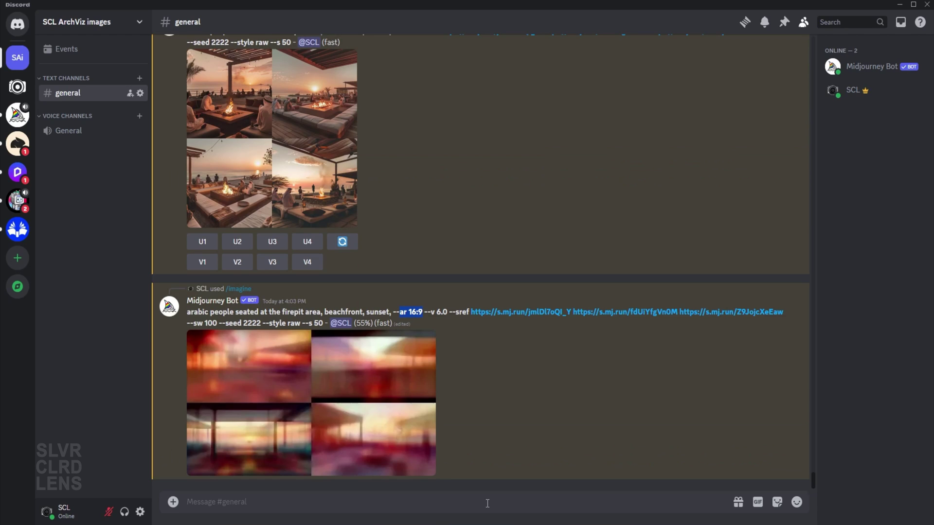
click(428, 380)
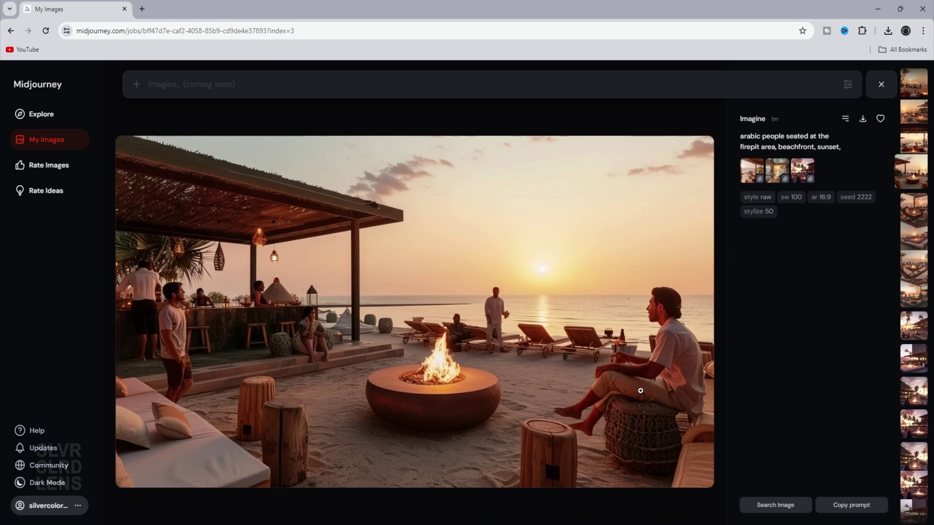
- View the four 16:9 fire-pit variations full screen on midjourney.com, then close the view
key(Left)
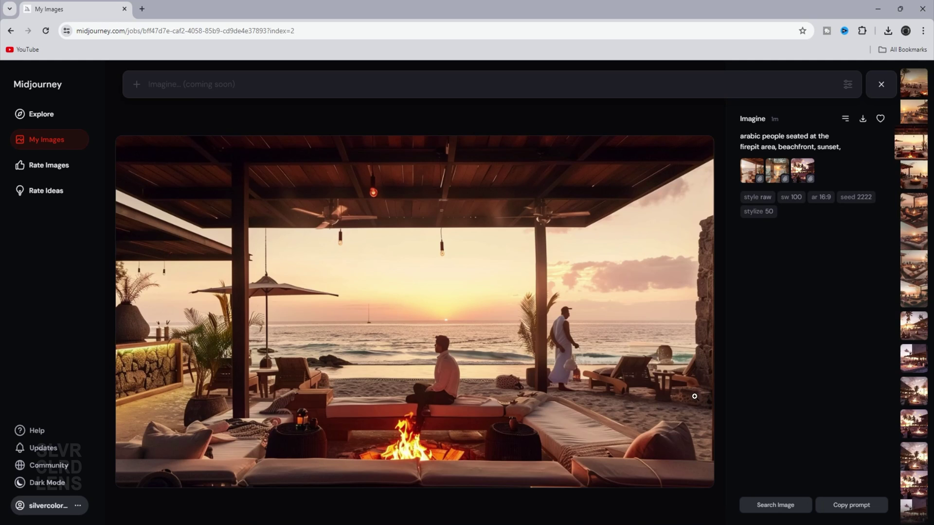
click(563, 313)
key(Left)
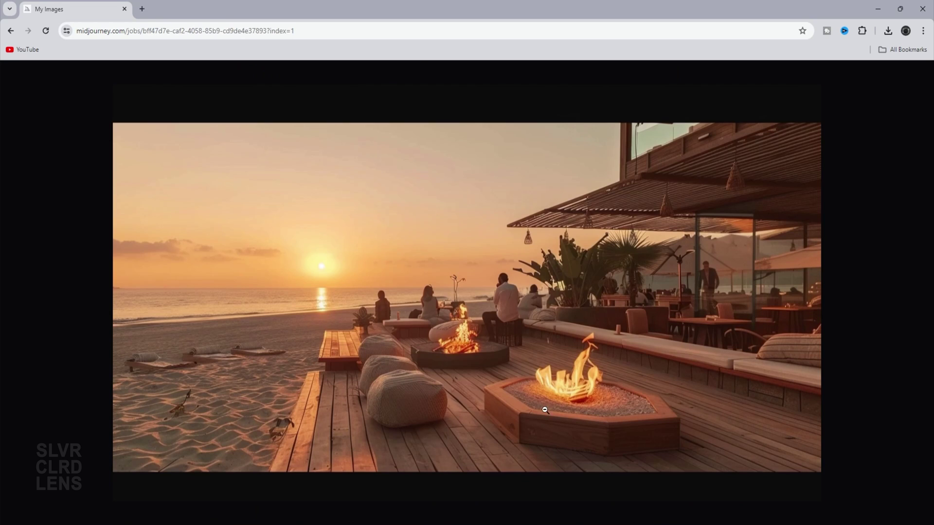
key(Left)
click(479, 373)
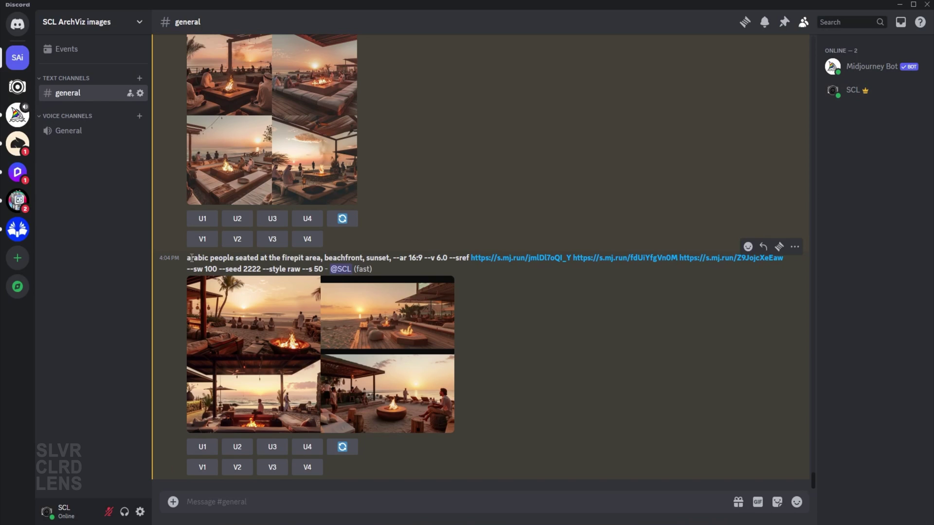
- Generate from the prompt trimmed to start at 'firepit area, beachfront, sunset', then enlarge the grid
drag(283, 258, 319, 263)
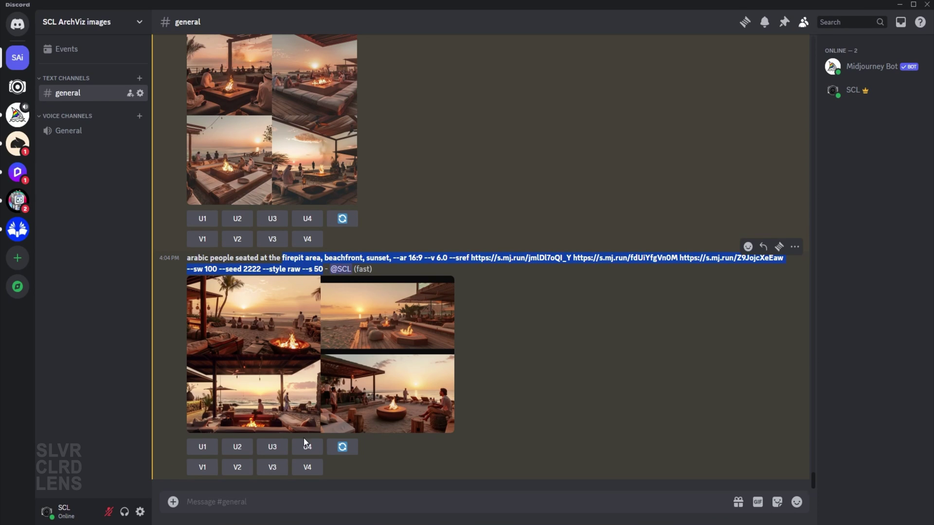
text(/)
key(Tab)
text(firepit area, beachfront, sunset, --ar 16:9 --v 6.0 --sref https://s.mj.run/jmlDl7oQI_Y https://s.mj.run/fdUiYfgVn0M https://s.mj.run/Z9JojcXeEaw --sw 100 --seed 2222 --style raw --s 50)
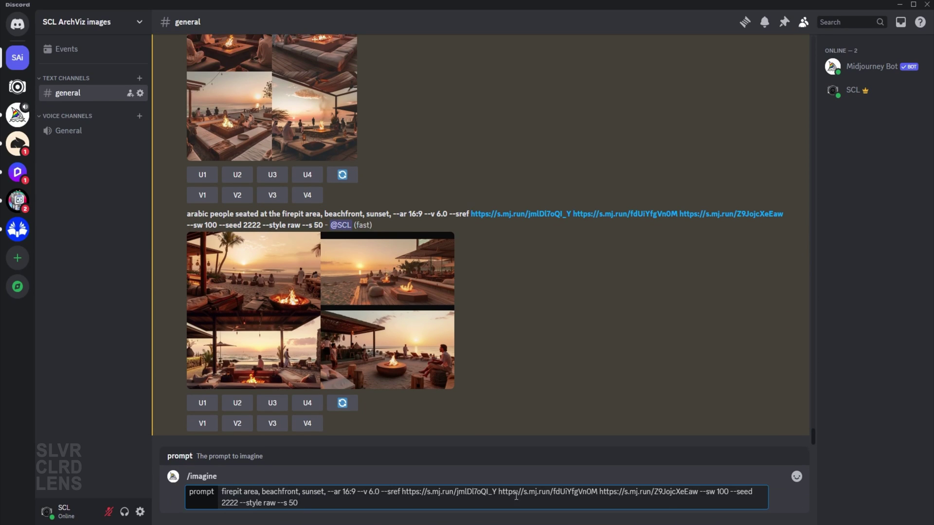
key(Return)
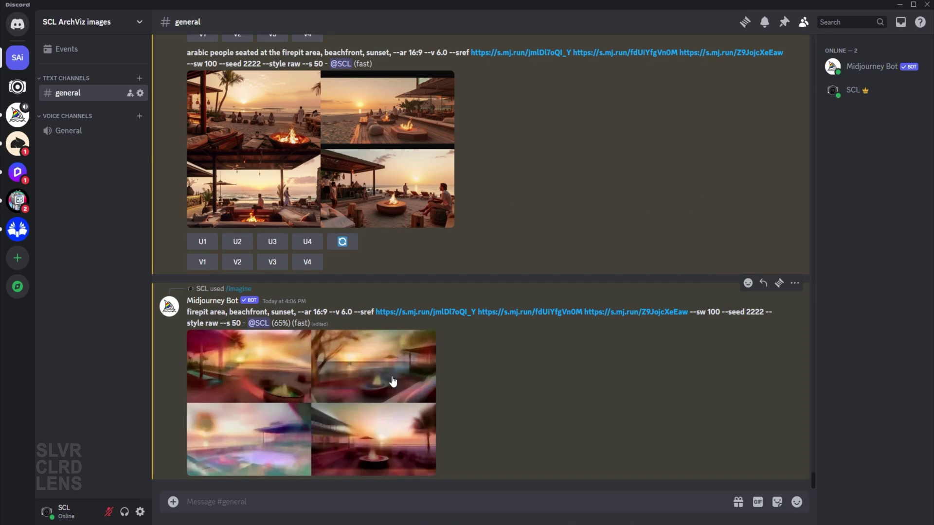
click(272, 341)
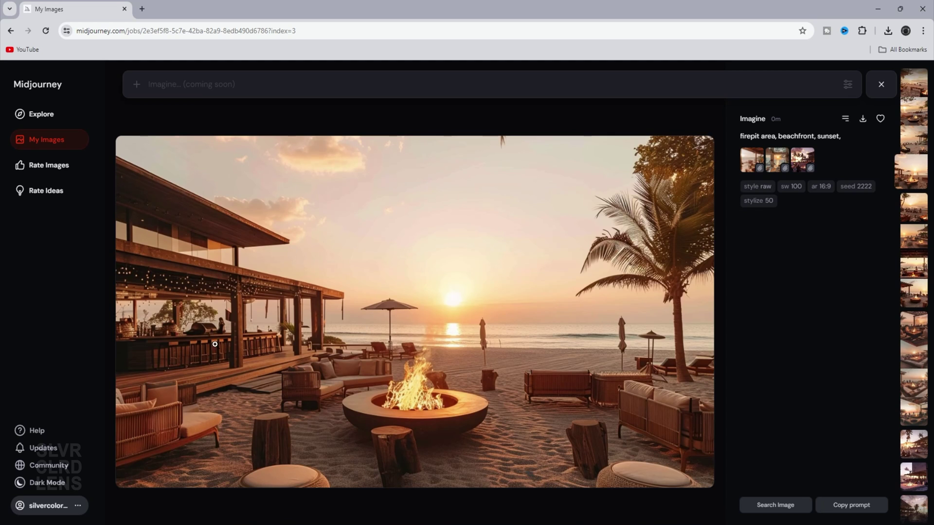
- Cycle back through the four trimmed-prompt wide variations to the first, a barrel fire pit by benches
key(Left)
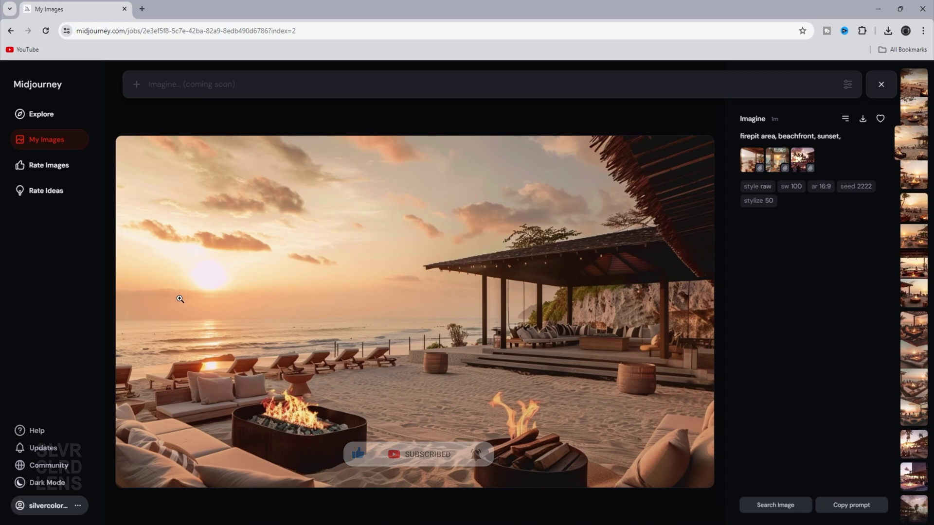
key(Left)
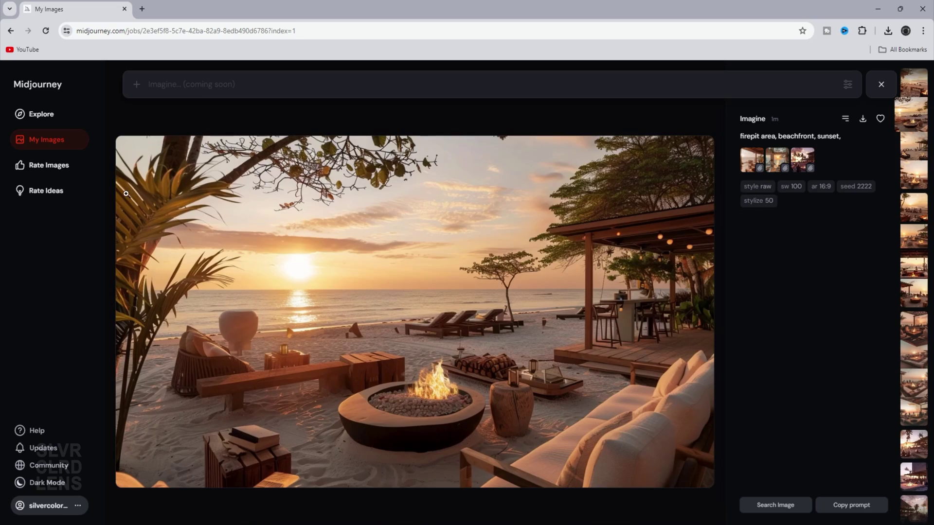
key(Left)
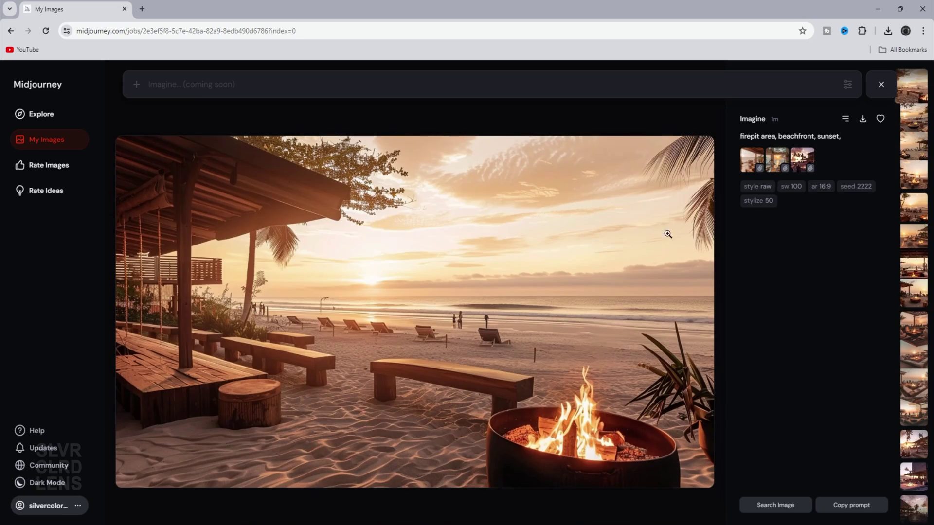